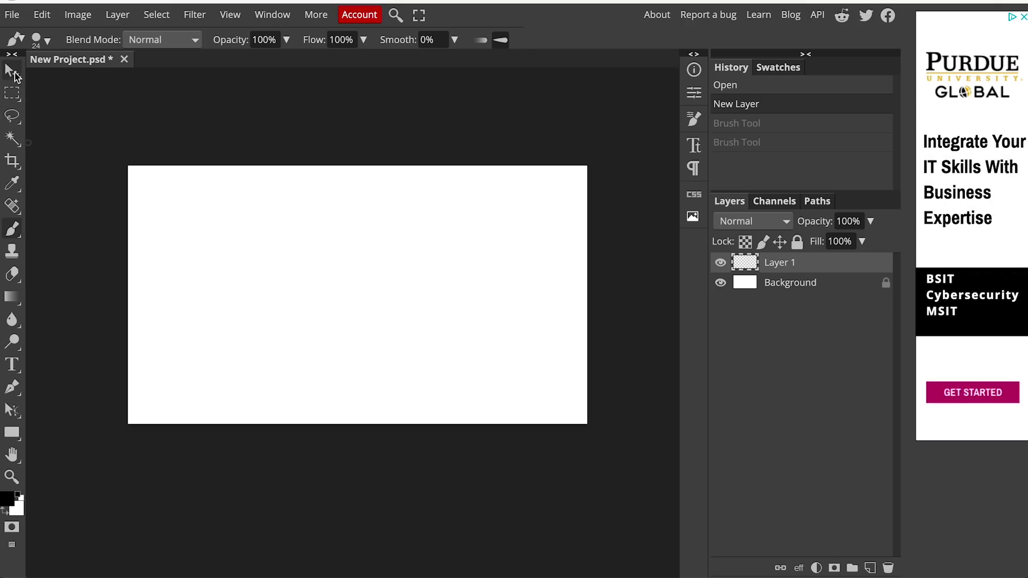
Paint a black zigzag brush stroke across the canvas on Layer 1 and enclose its left part in a rectangular selection
mouse_move(264, 221)
mouse_down()
mouse_move(412, 254)
mouse_move(446, 270)
mouse_move(465, 329)
mouse_move(498, 350)
mouse_up()
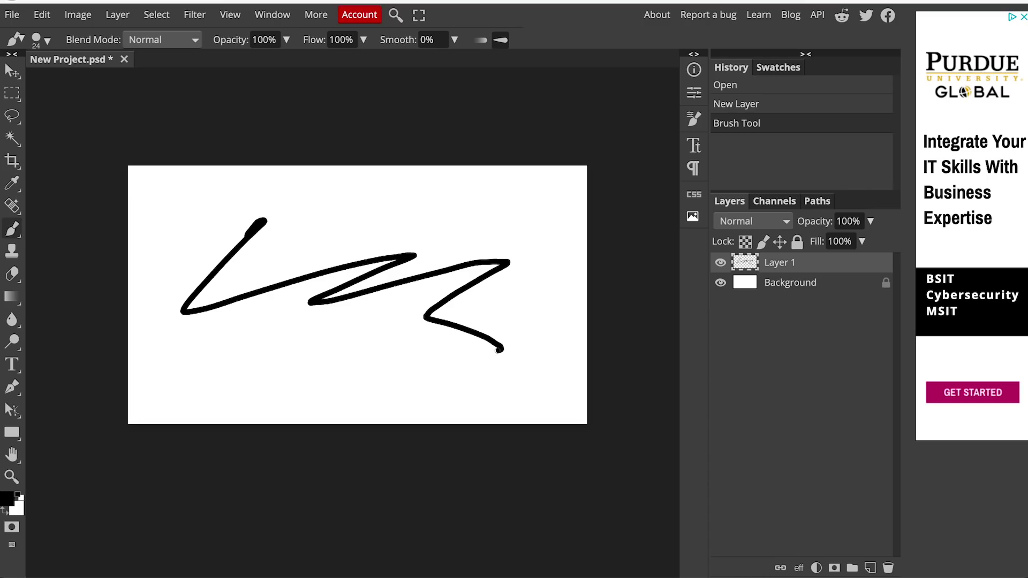
click(12, 94)
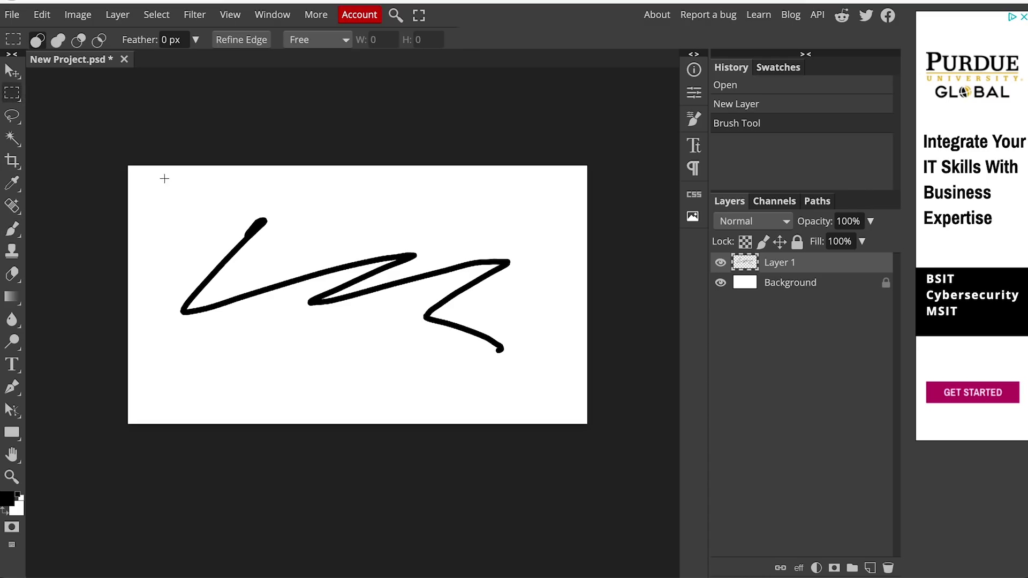
drag(168, 182, 371, 397)
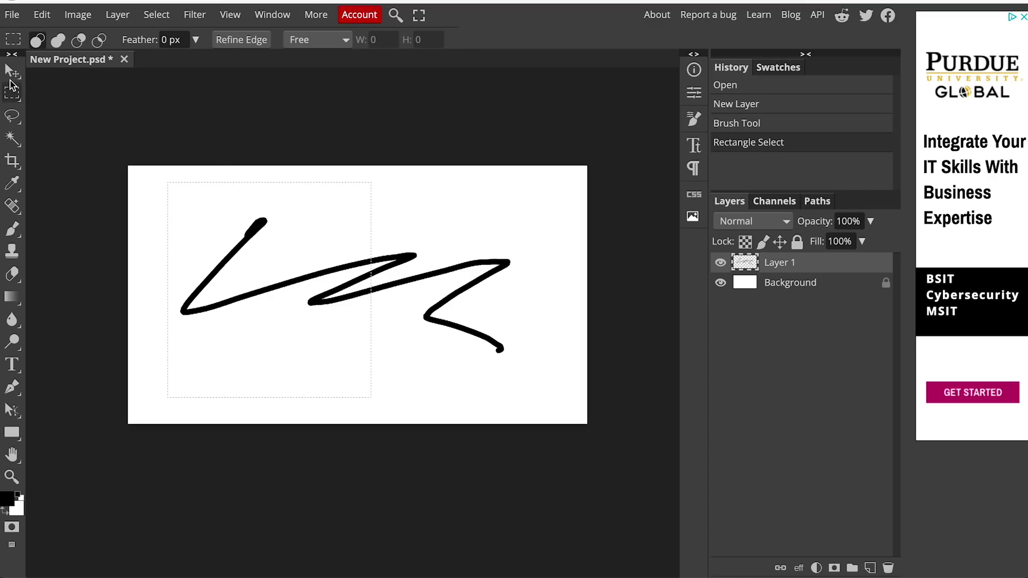
Move the selected part of the zigzag stroke down and slightly left, and clear the selection
click(13, 71)
mouse_move(286, 286)
mouse_down()
mouse_move(350, 284)
mouse_move(272, 330)
mouse_up()
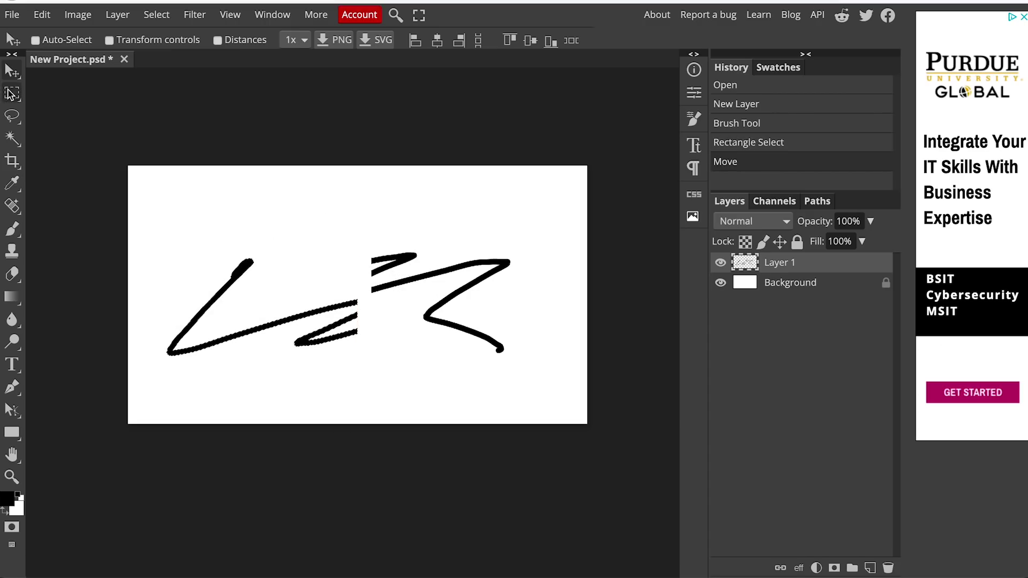
key(m)
click(106, 99)
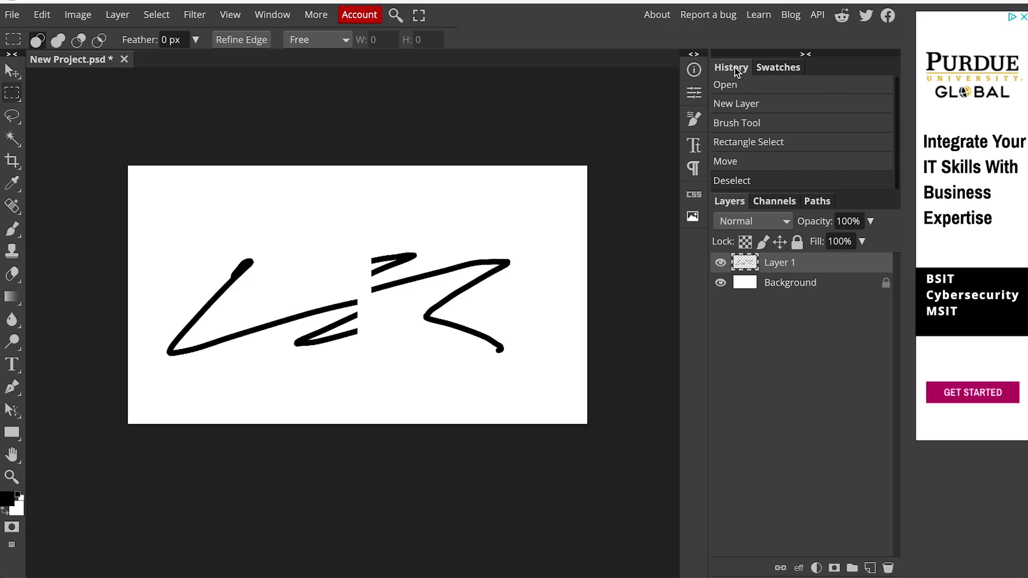
Open the layered artwork file Untitled_Artwork 2 from the Desktop folder
click(696, 145)
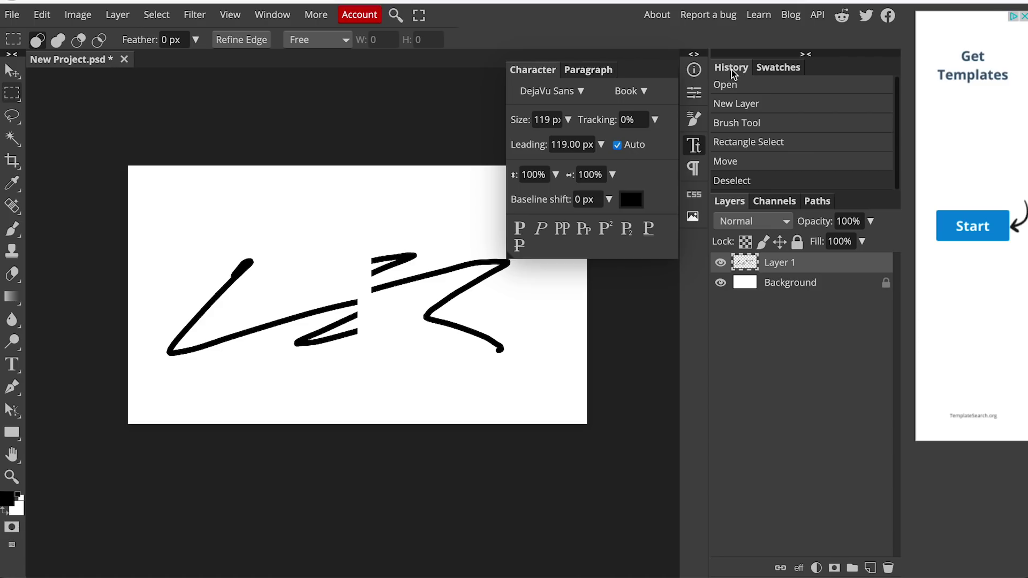
click(12, 14)
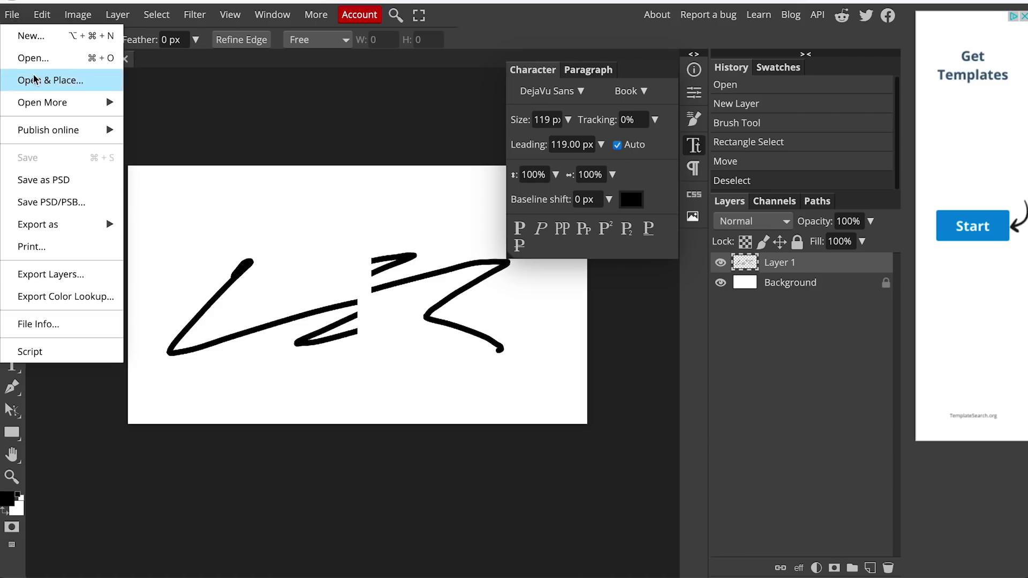
click(33, 55)
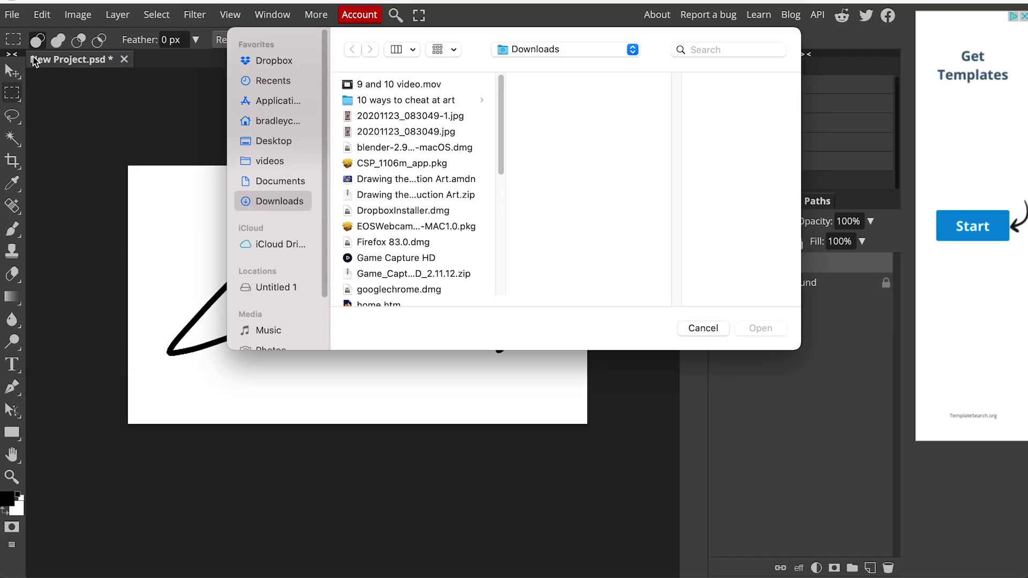
click(273, 141)
double_click(415, 122)
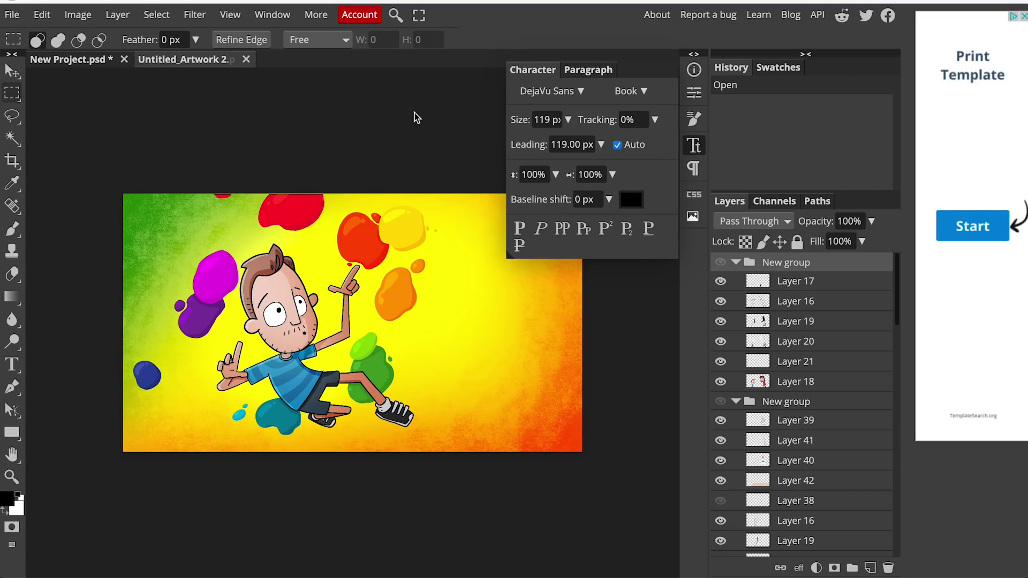
click(694, 147)
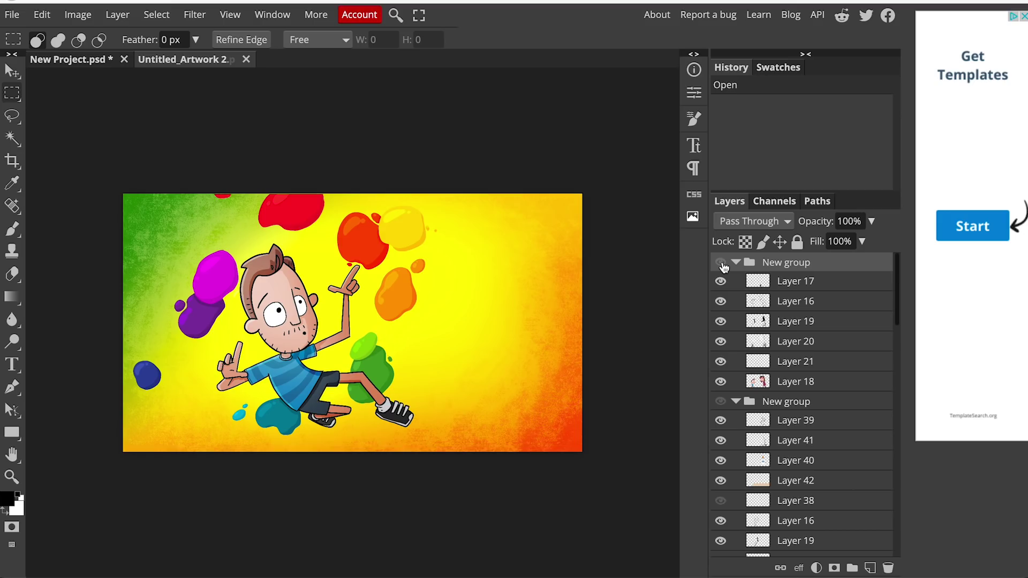
Preview the two hidden layer groups at the top of the layer stack by showing and hiding each one
click(721, 263)
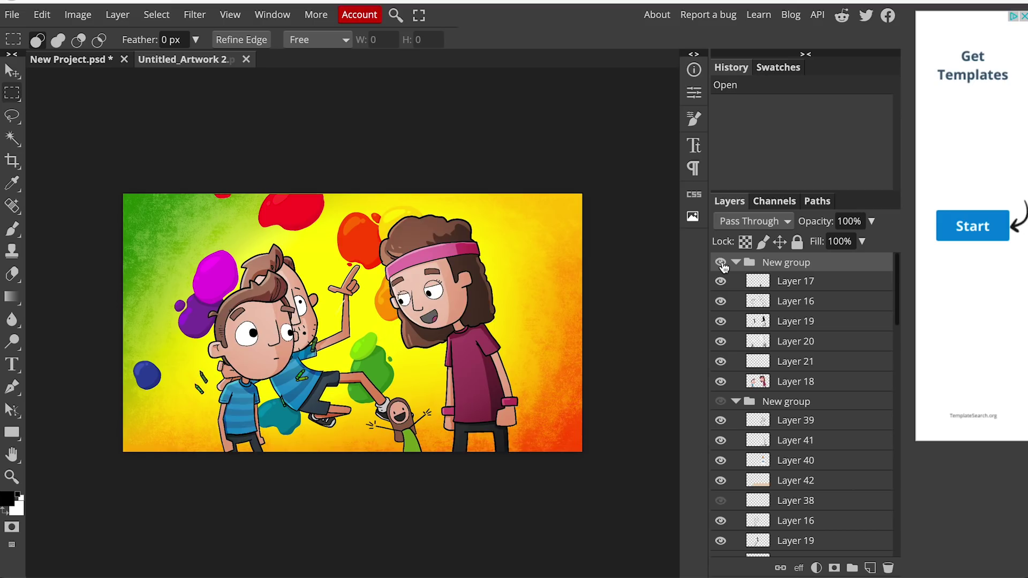
click(721, 263)
click(721, 402)
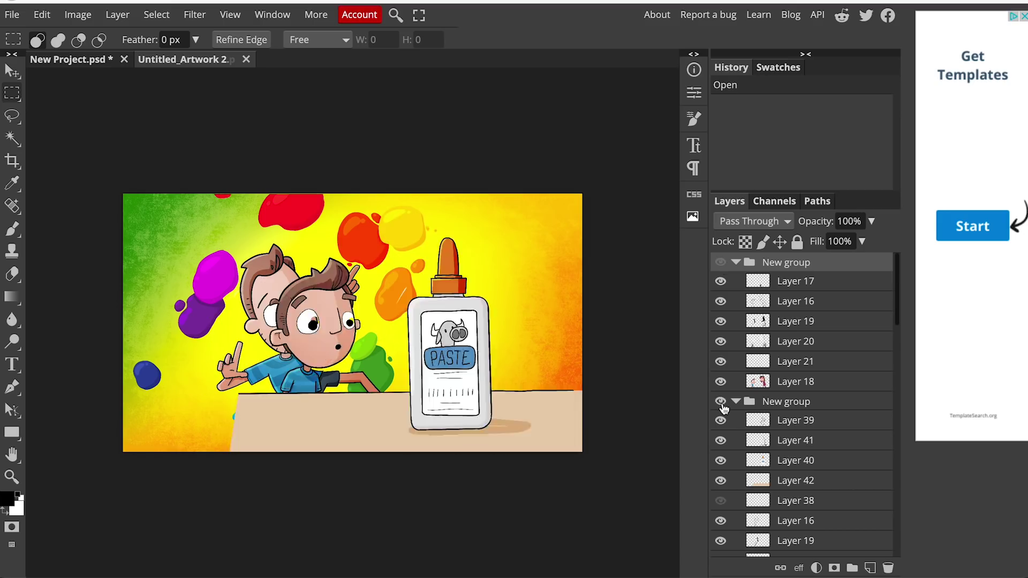
click(722, 401)
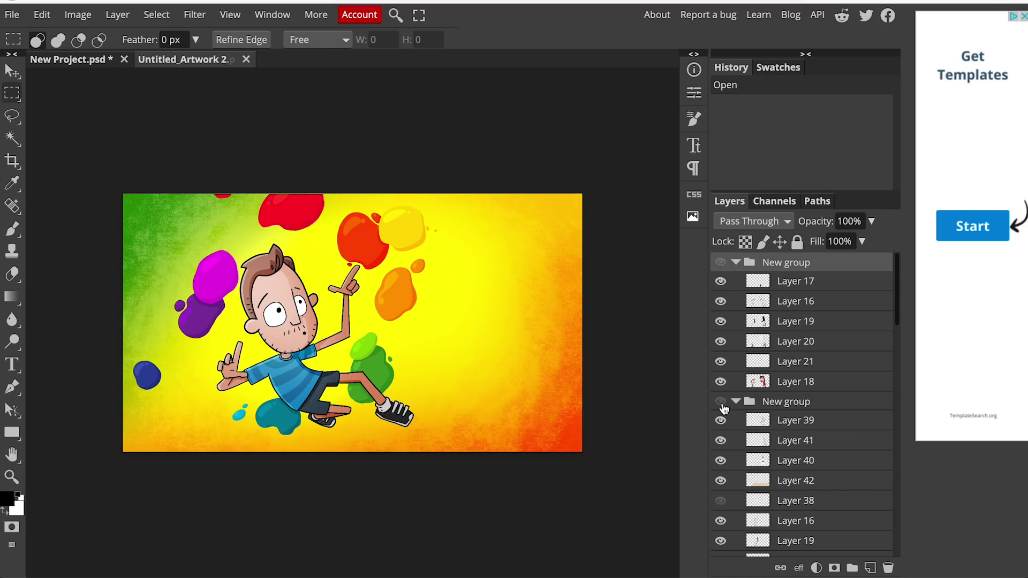
Move the character and paint-splash layers, Layer 8 through Layer 10, together toward the left edge of the artwork
scroll(723, 409, down, 10)
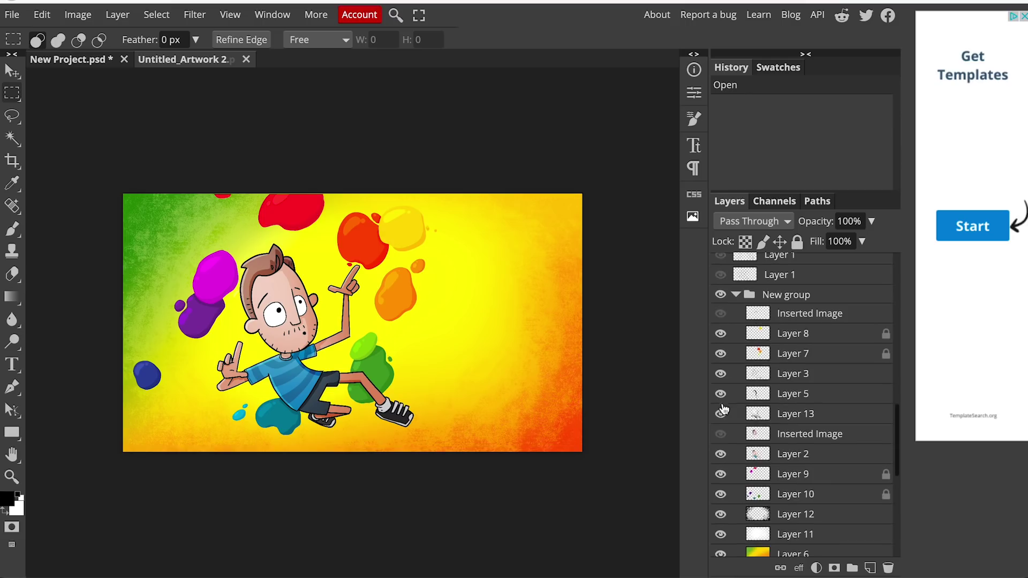
click(803, 344)
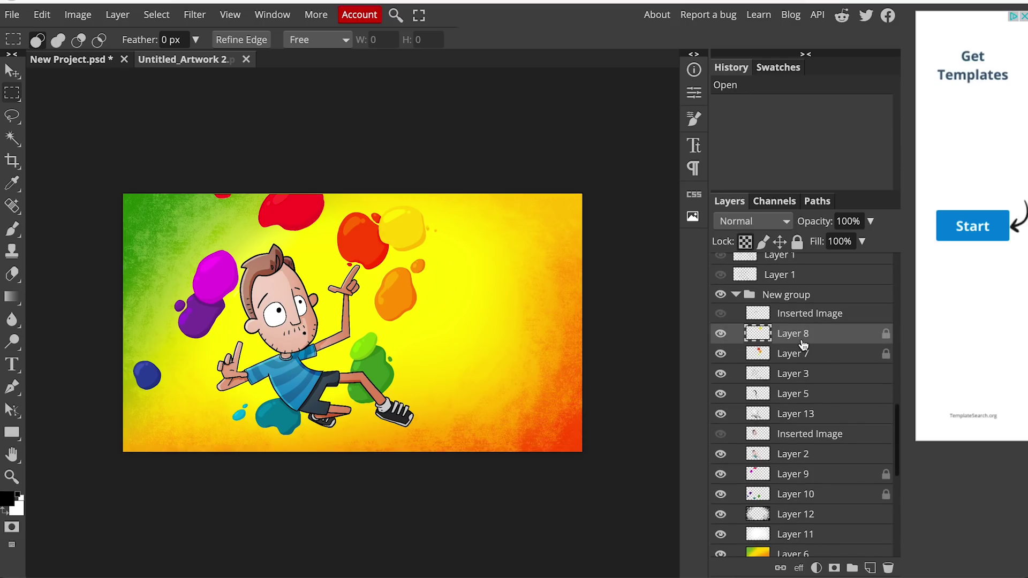
shift+click(796, 498)
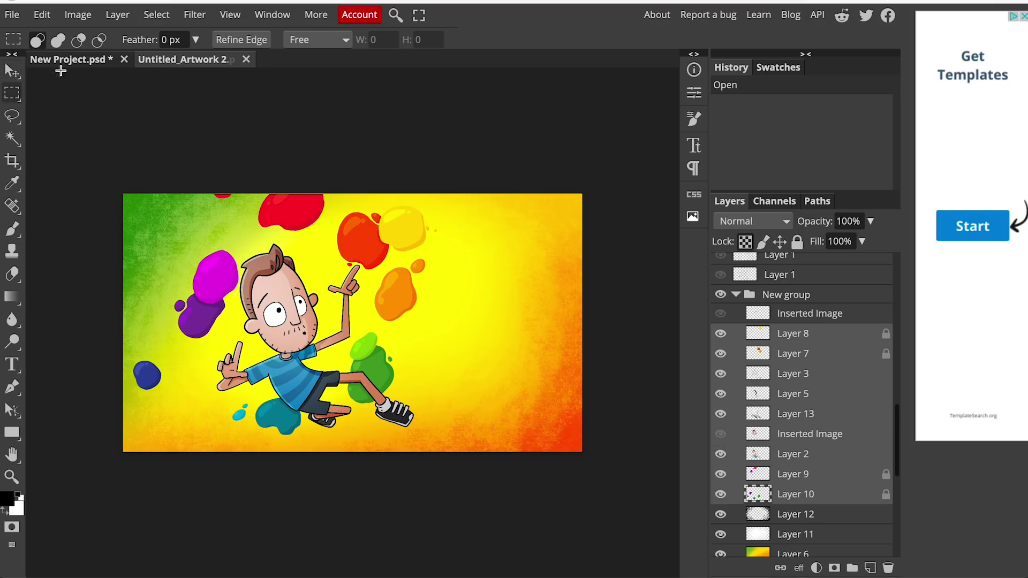
click(5, 76)
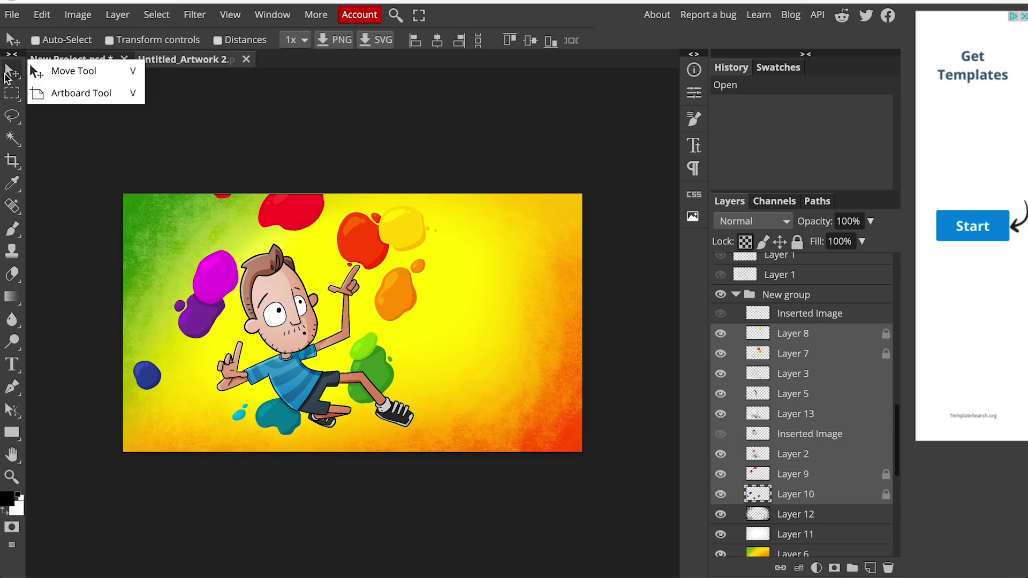
click(13, 117)
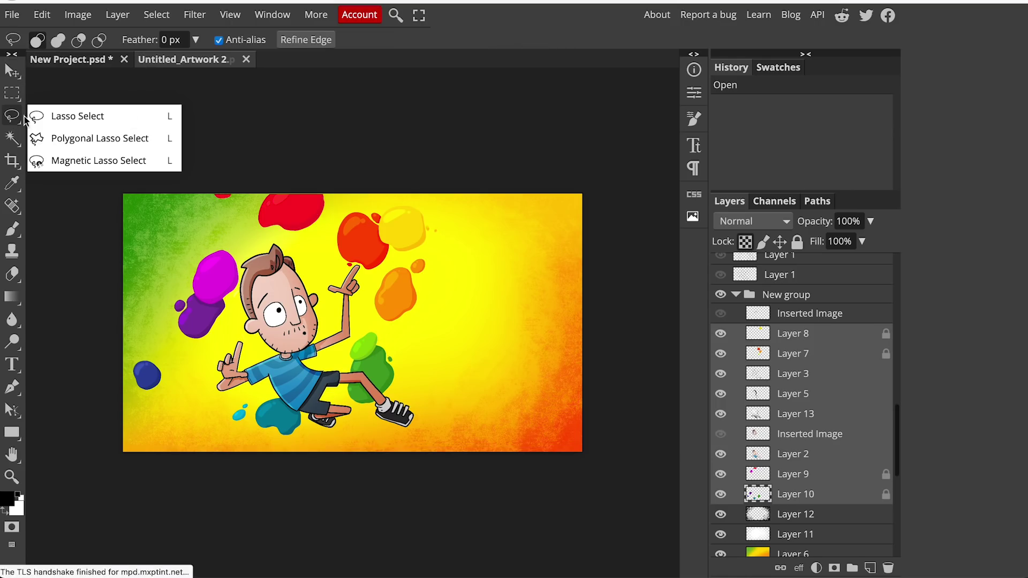
click(312, 147)
key(v)
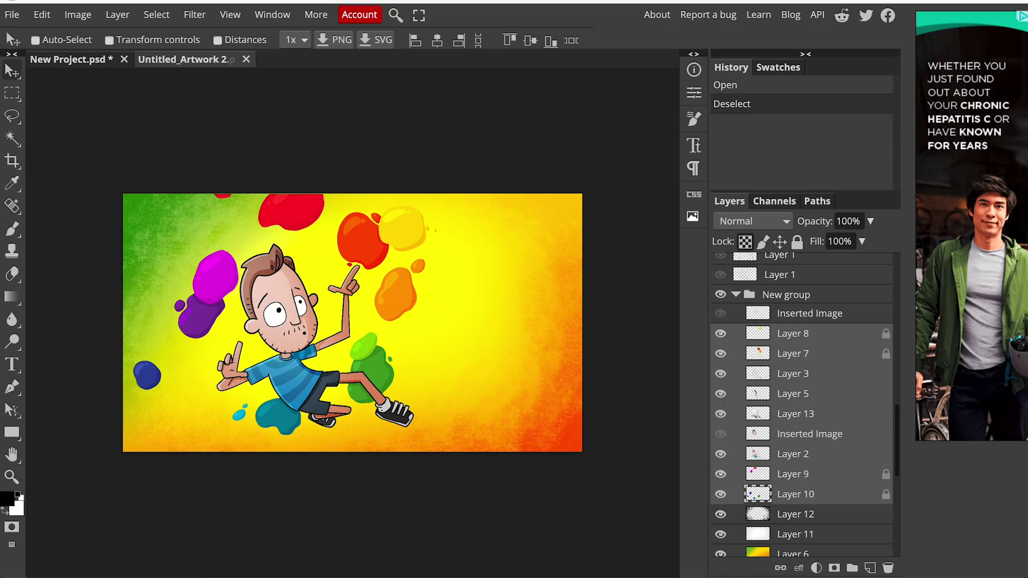
mouse_move(322, 317)
mouse_down()
mouse_move(382, 349)
mouse_move(328, 369)
mouse_move(340, 339)
mouse_up()
key(ctrl+z)
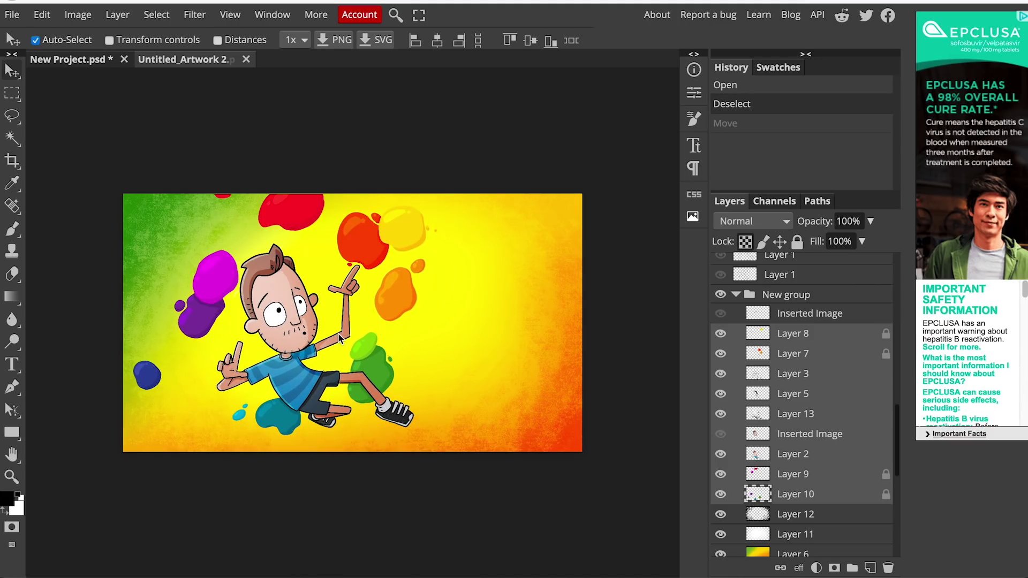
mouse_move(365, 356)
mouse_down()
mouse_move(290, 355)
mouse_move(407, 352)
mouse_move(315, 350)
mouse_move(325, 353)
mouse_up()
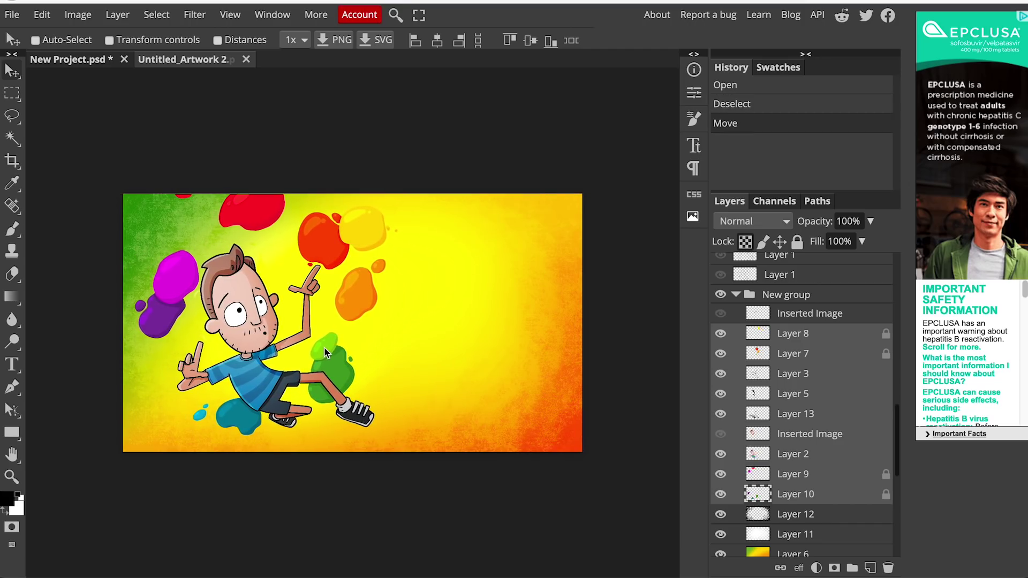
Add the horizontal text "color" on the empty yellow area to the right of the character
right_click(12, 365)
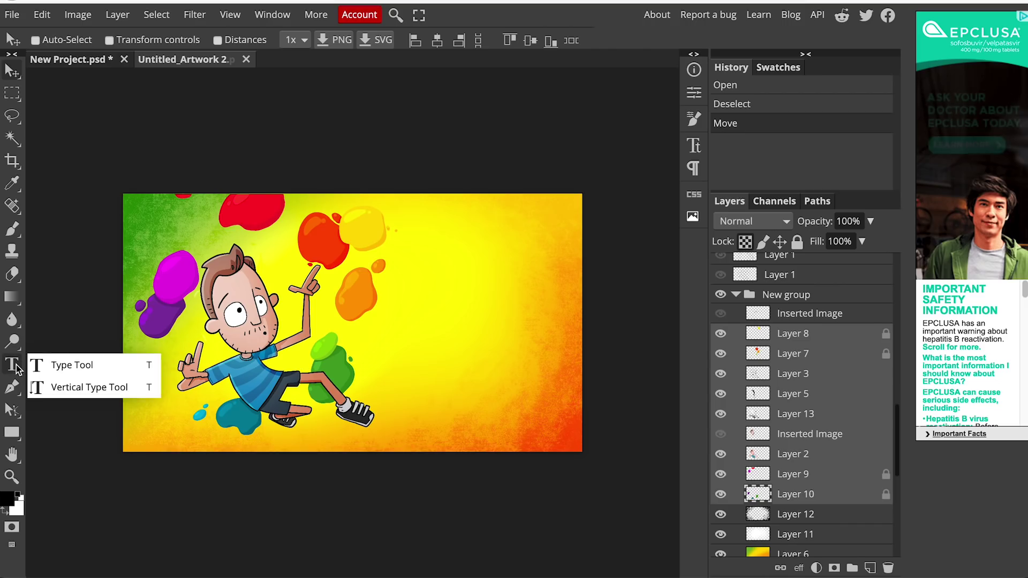
click(73, 364)
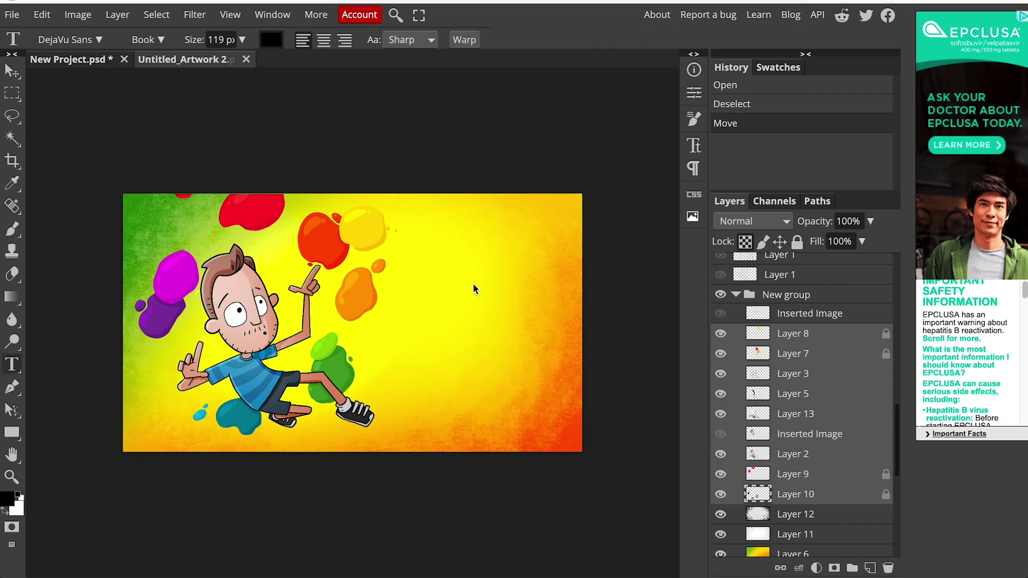
click(436, 293)
text(color)
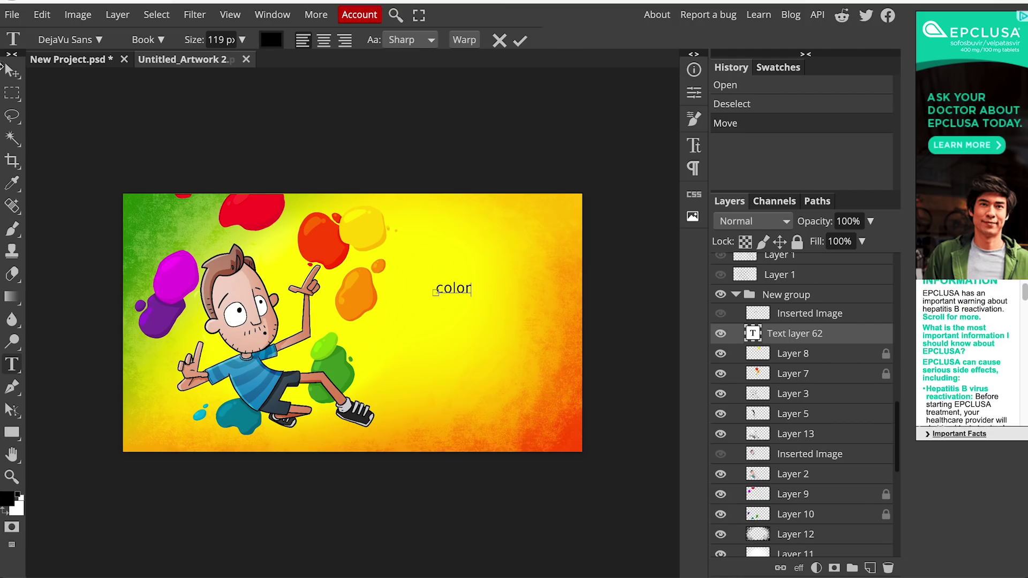
key(Escape)
Duplicate the "color" text a short distance below the original and change the copy's wording to "theory"
key(v)
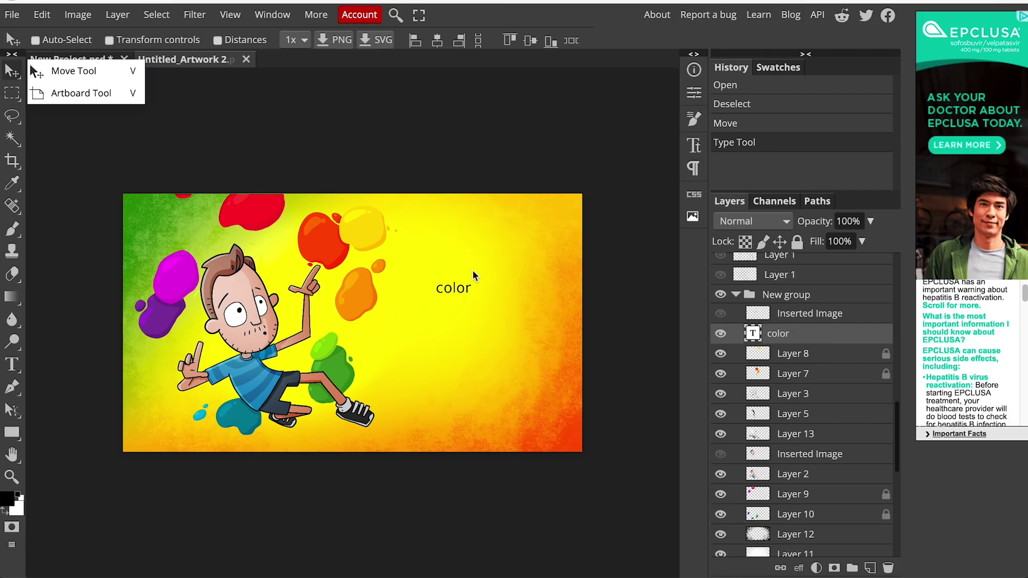
click(456, 312)
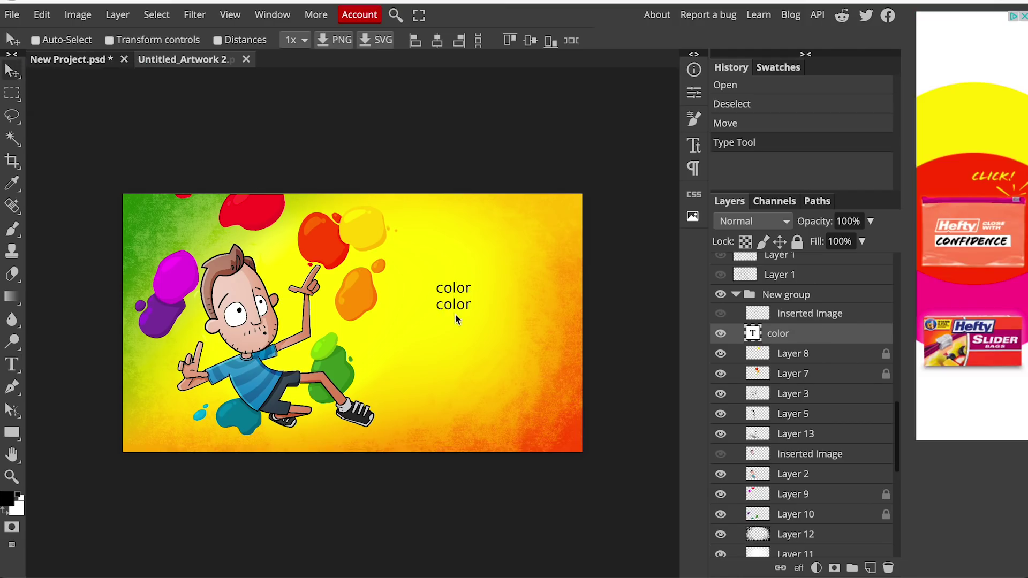
drag(456, 329, 455, 328)
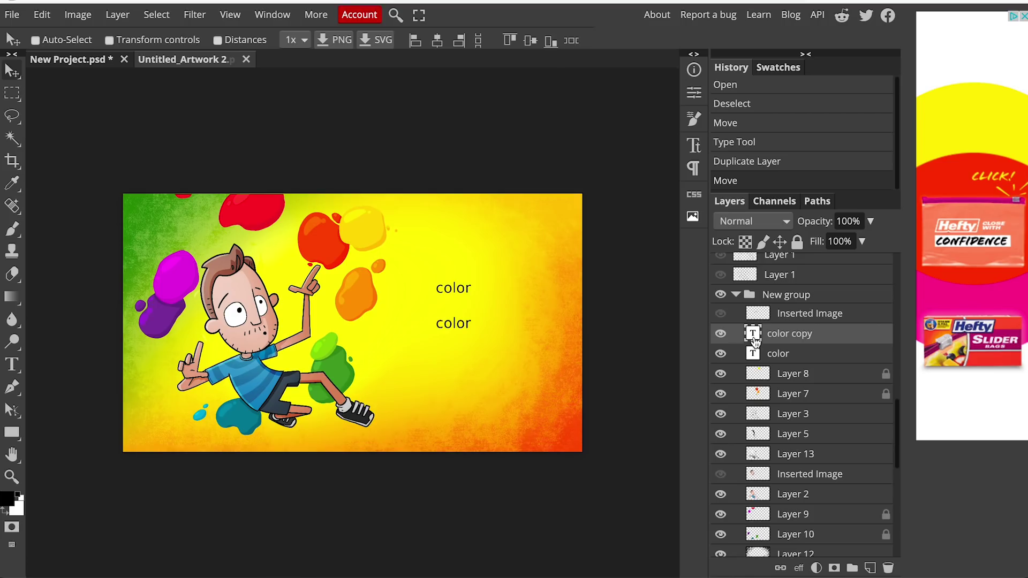
double_click(754, 339)
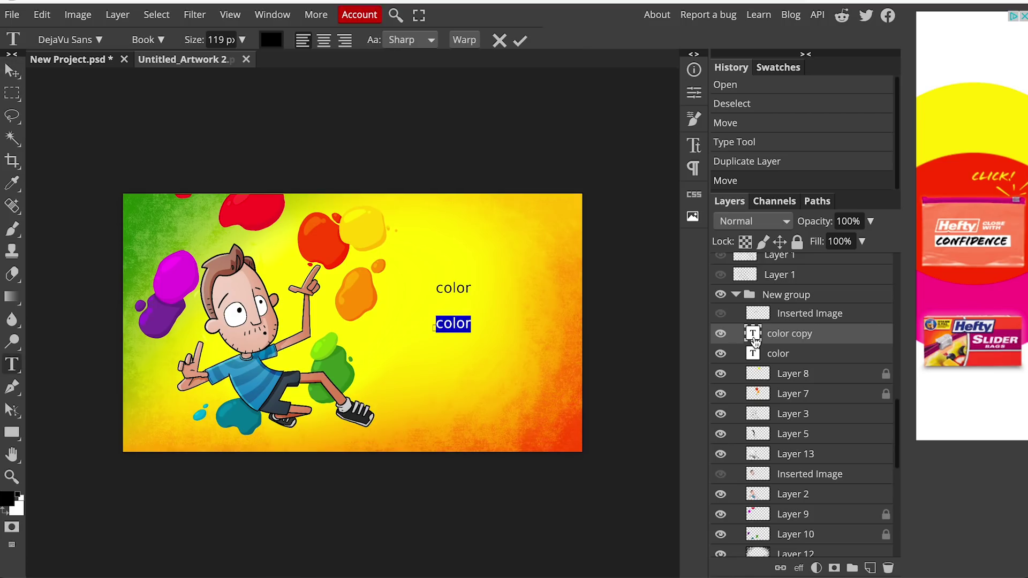
text(theory)
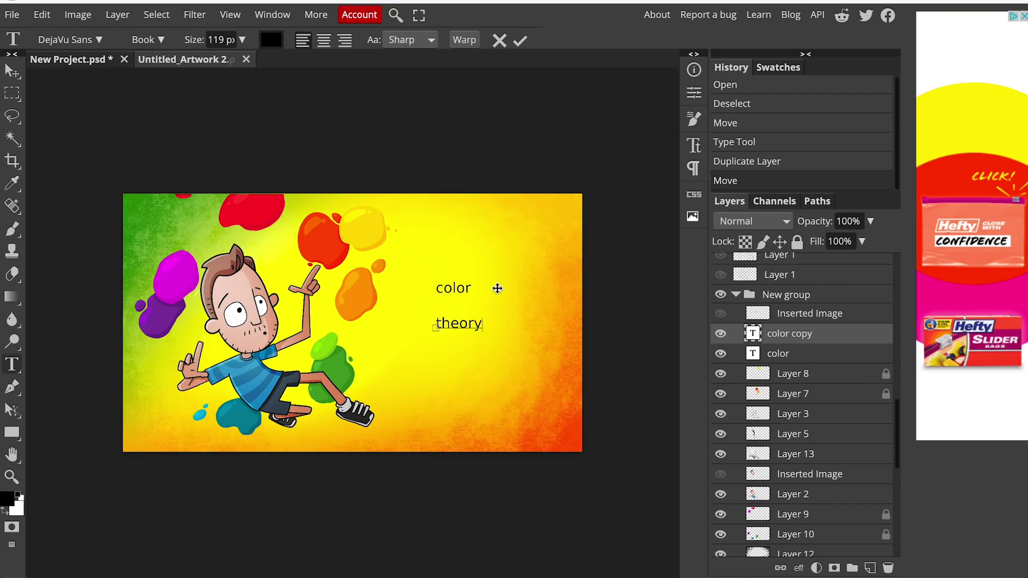
Set the "theory" text to all caps and change its font to FORQUE
double_click(467, 322)
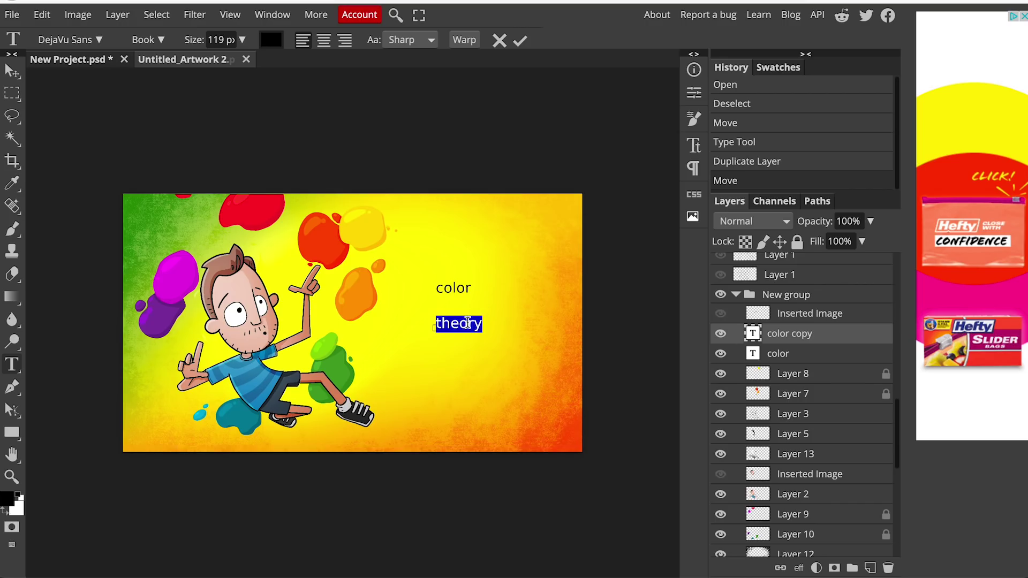
click(691, 153)
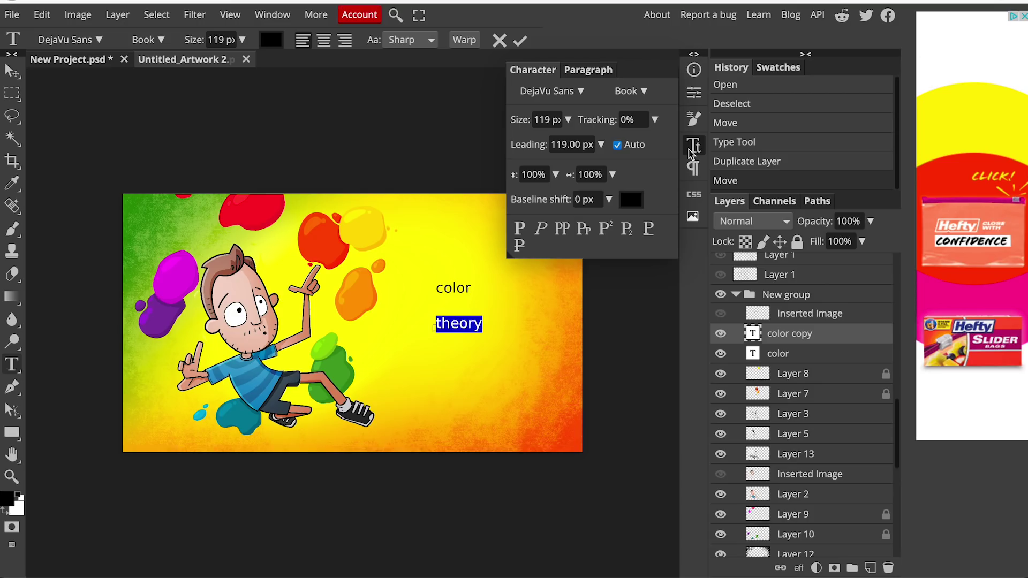
click(562, 229)
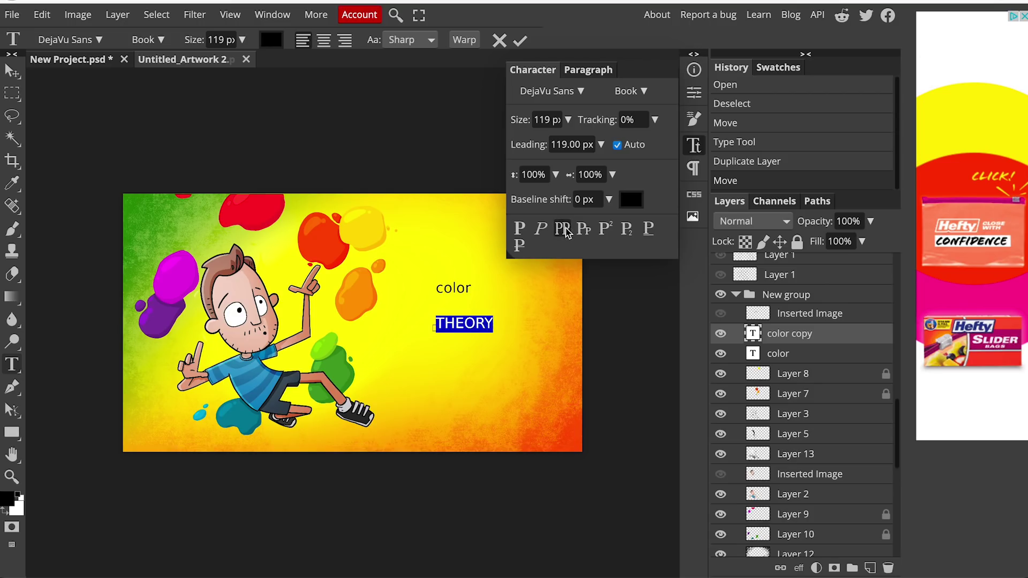
click(581, 93)
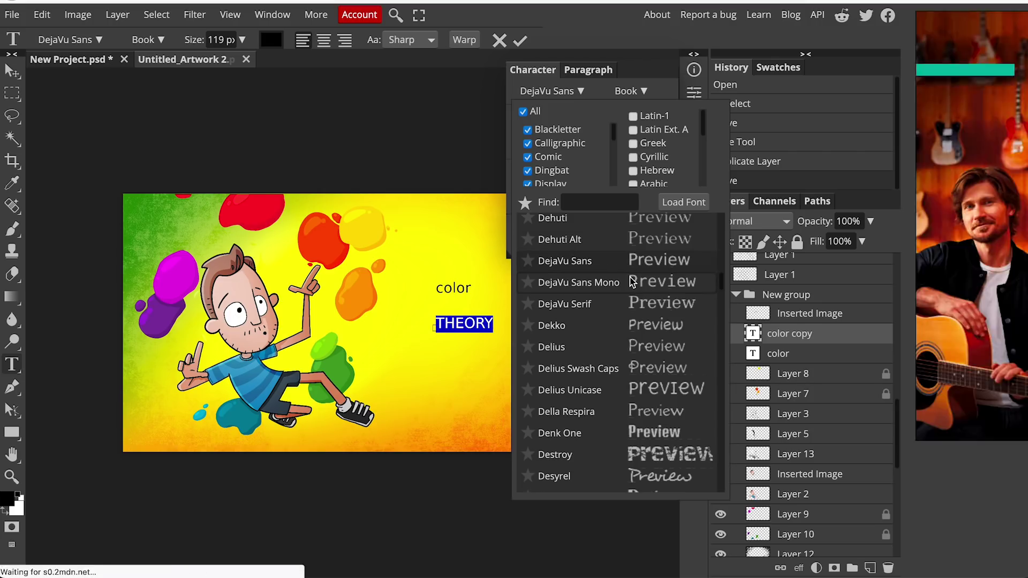
scroll(619, 431, down, 15)
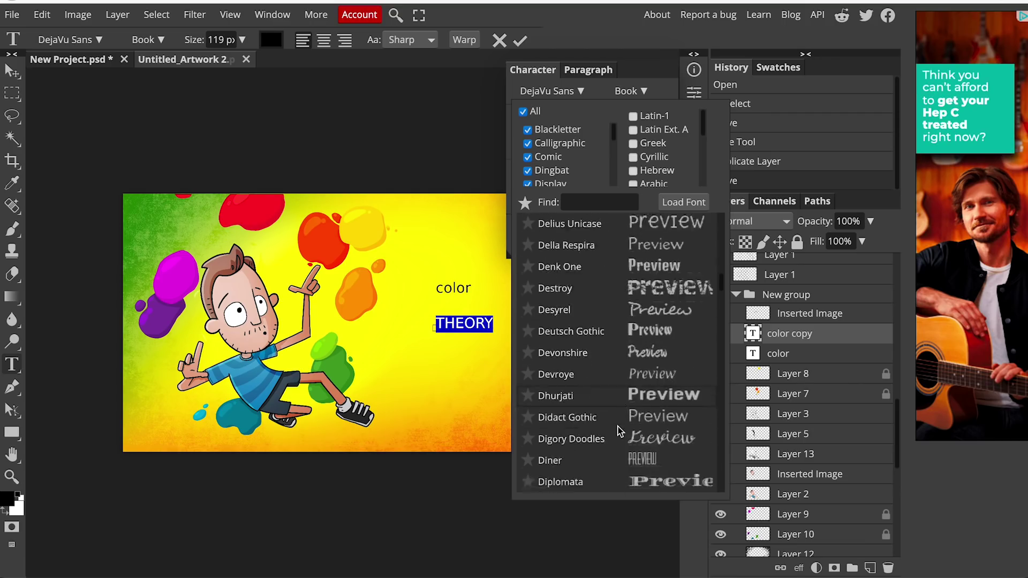
scroll(618, 431, down, 5)
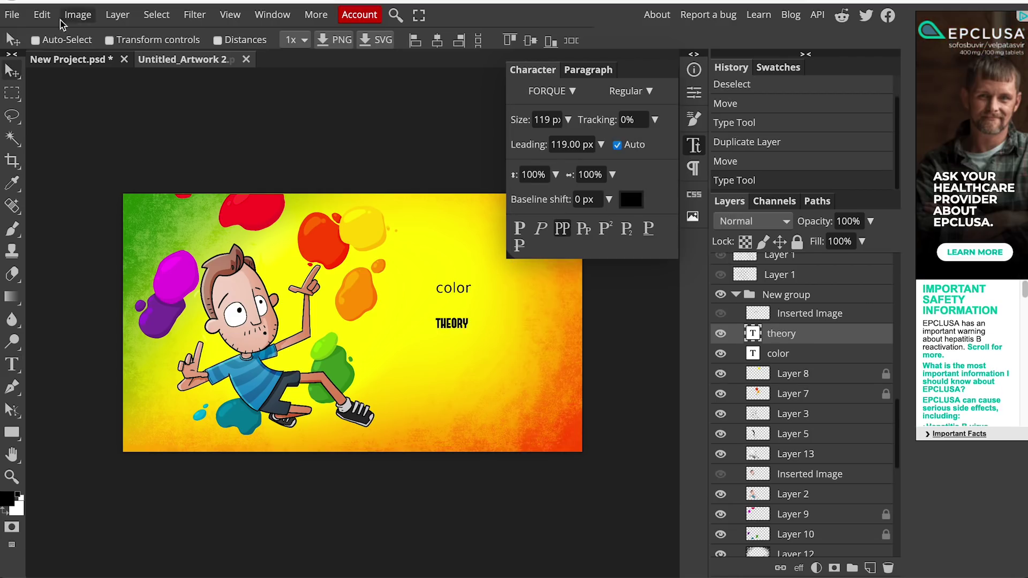
Enlarge the "theory" text to about 475 px with Free Transform, filling the area below "color", and close the character settings
click(46, 16)
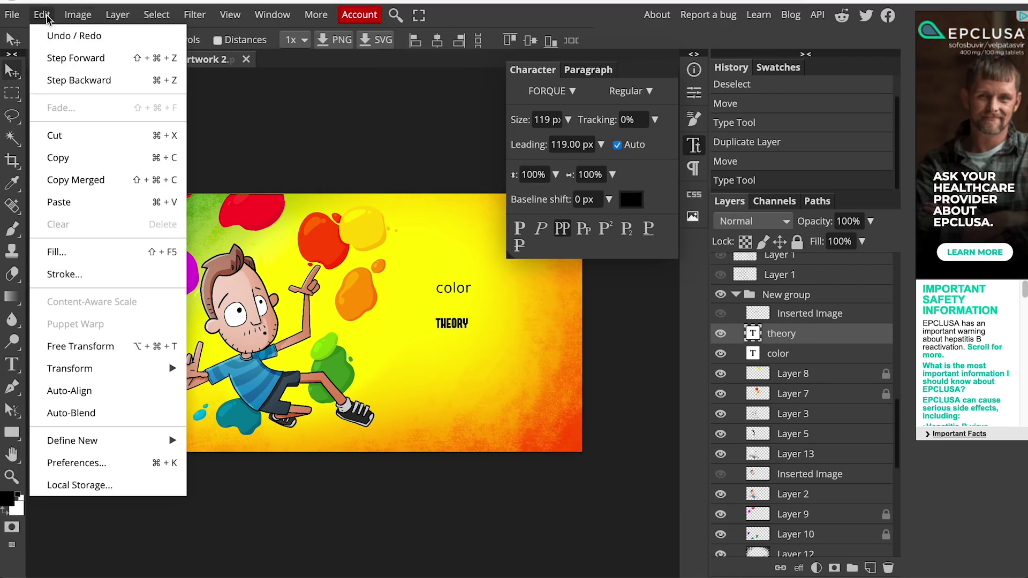
click(148, 347)
drag(471, 331, 527, 373)
key(Return)
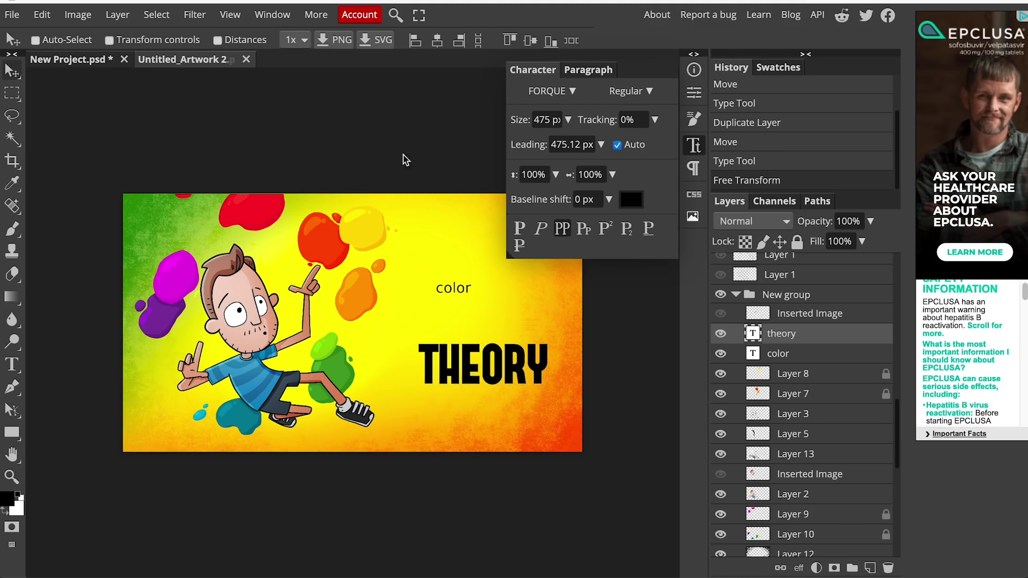
click(694, 145)
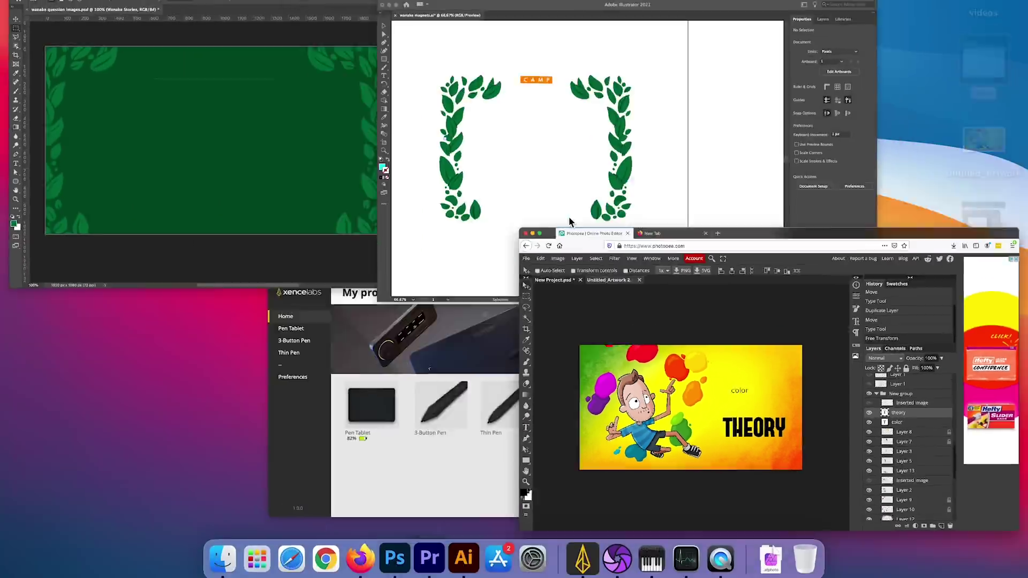
Switch to Illustrator, copy the leaf border on the right side of the design, and paste a duplicate outside it to the right
key(ctrl+Up)
click(580, 183)
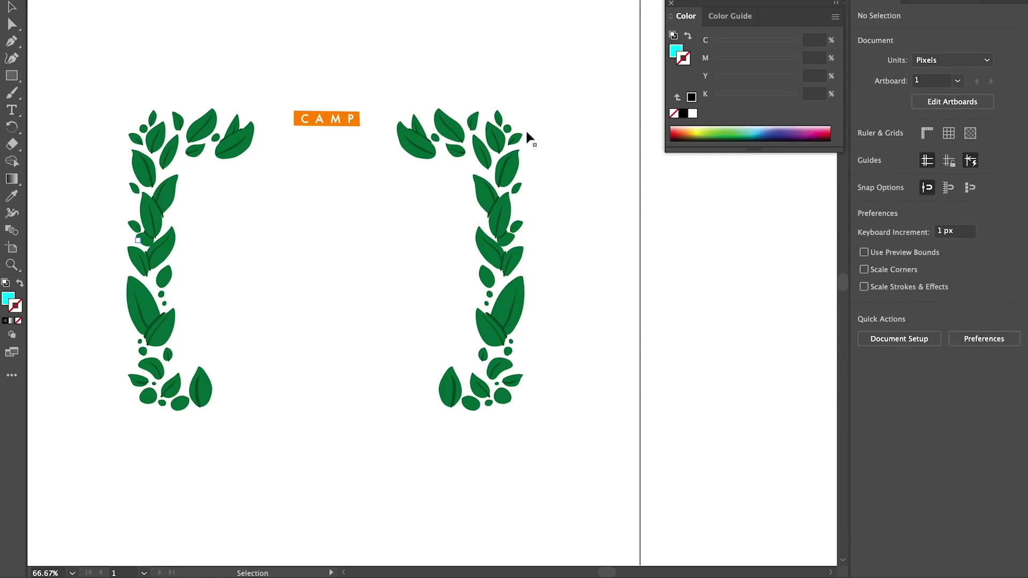
drag(562, 71, 377, 466)
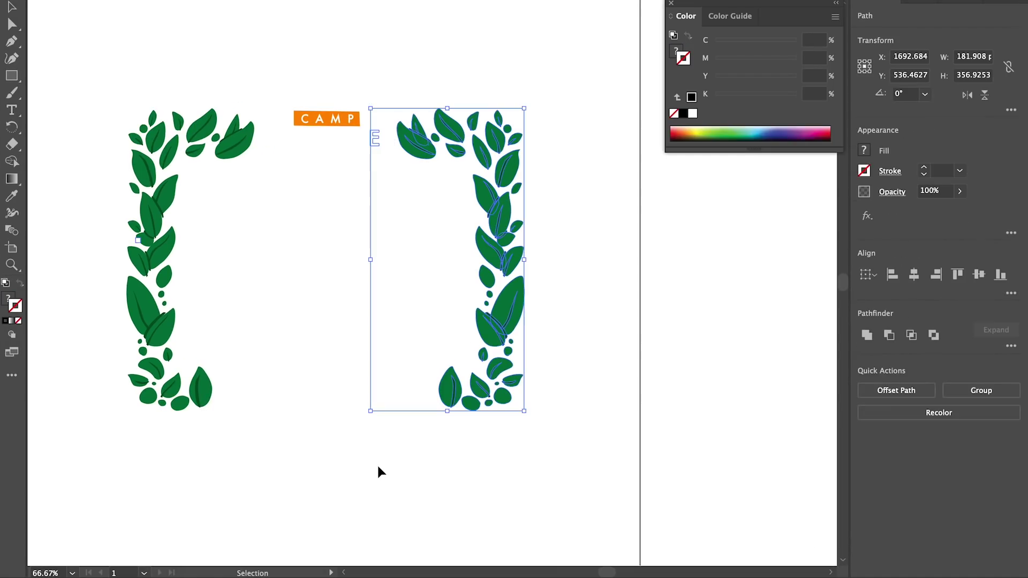
key(a)
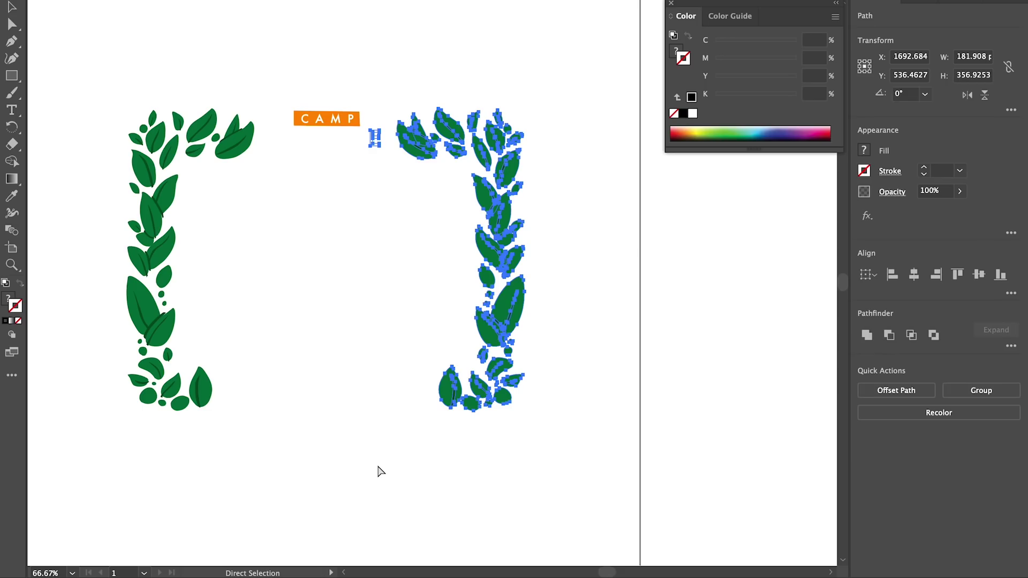
key(v)
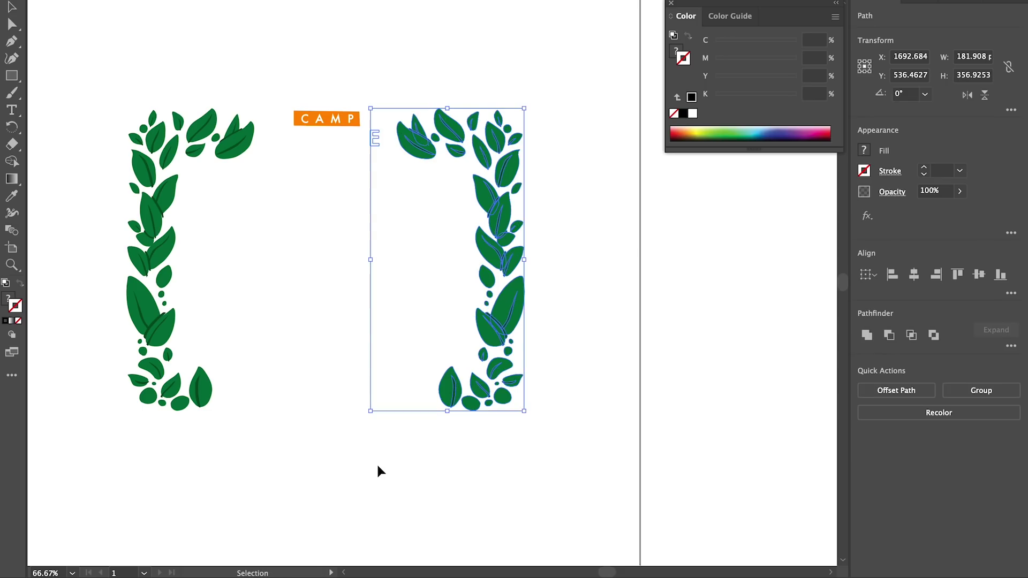
key(ctrl+c)
key(ctrl+v)
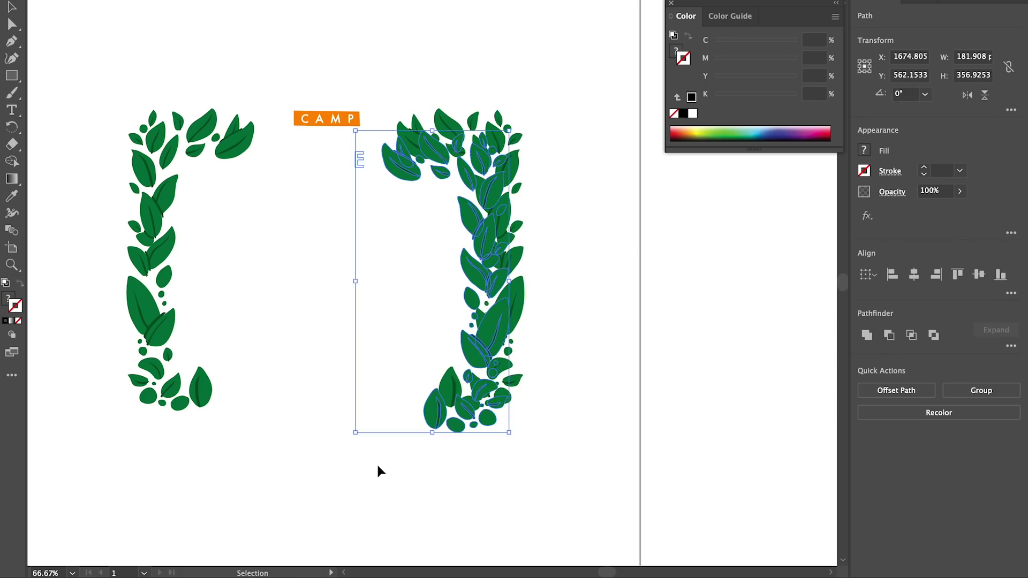
drag(435, 400, 657, 414)
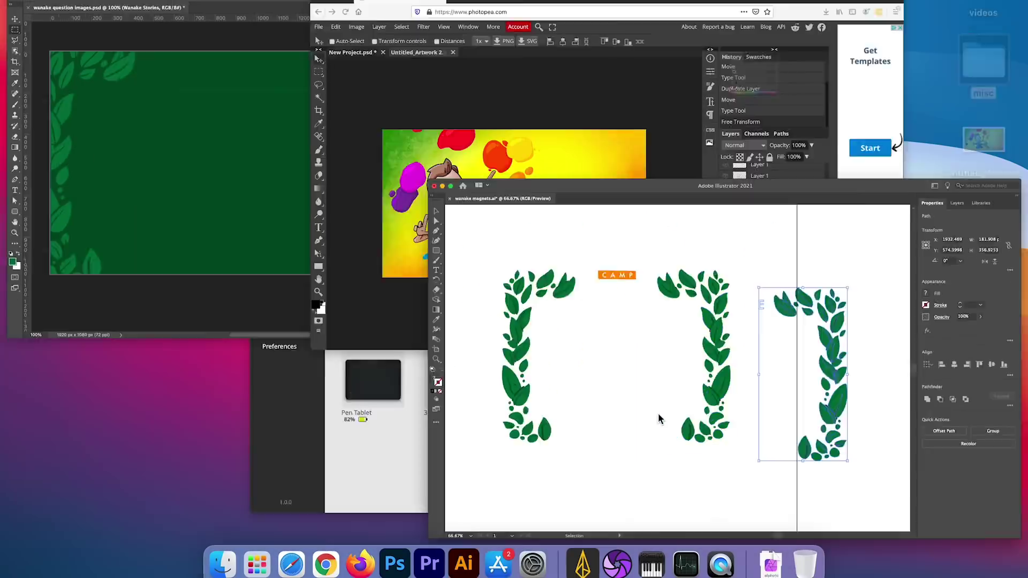
Switch to the Photoshop document and paste the copied leaf border as Pixels in the middle of the artboard
key(ctrl+Up)
click(259, 170)
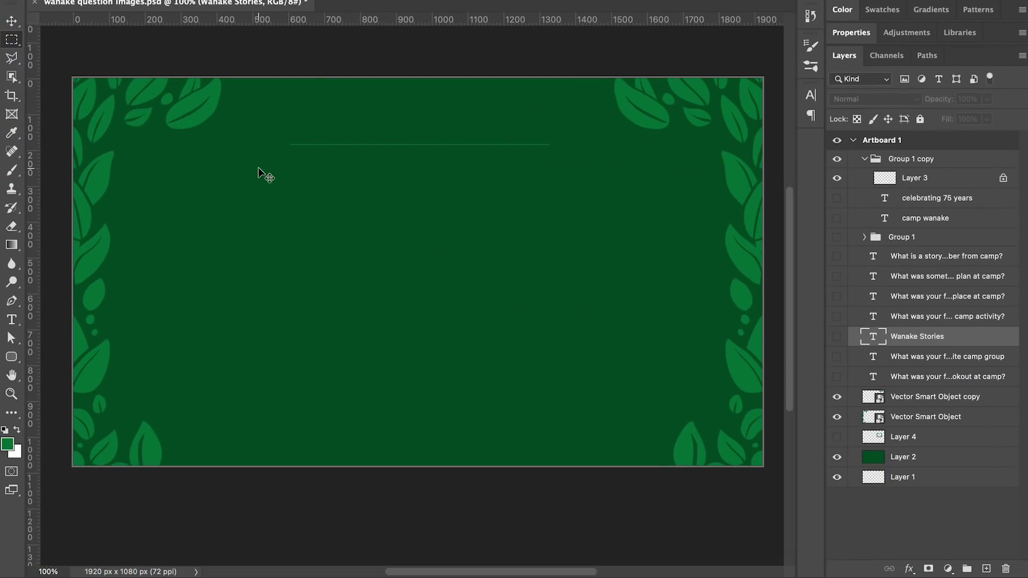
key(super+v)
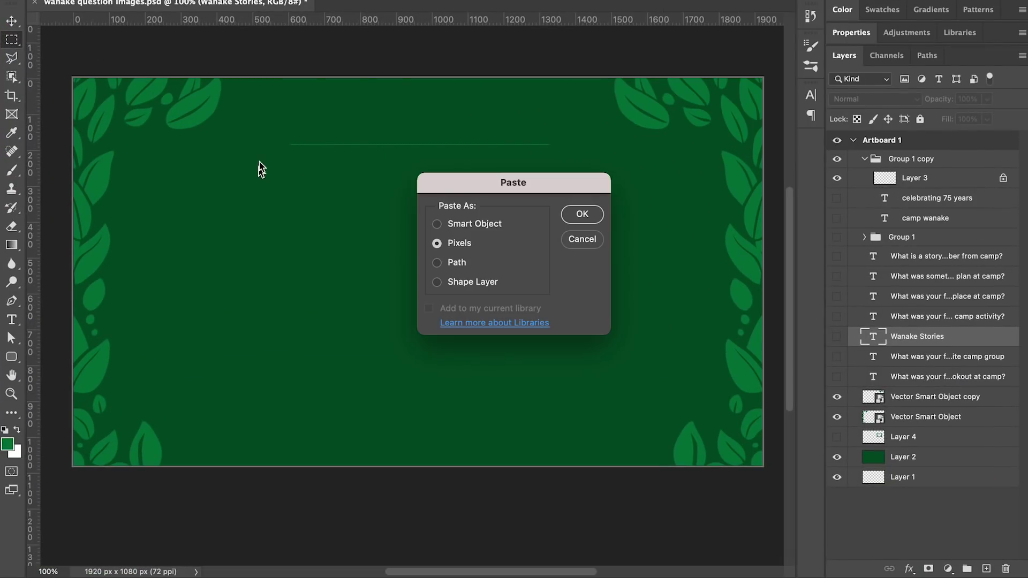
click(583, 215)
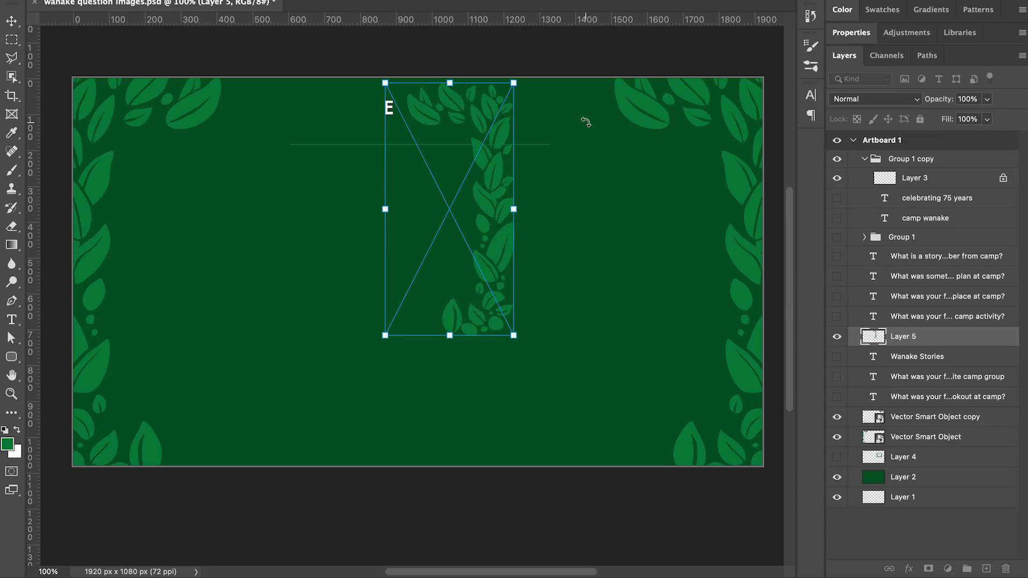
key(Return)
key(m)
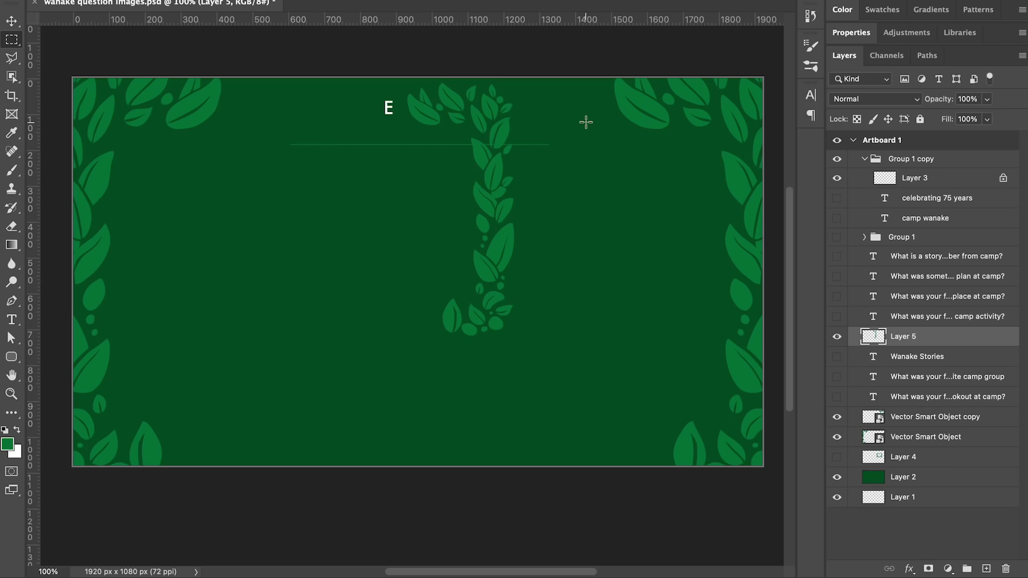
Switch back to Photopea and try to paste the copied leaf border into the illustration
key(ctrl+Up)
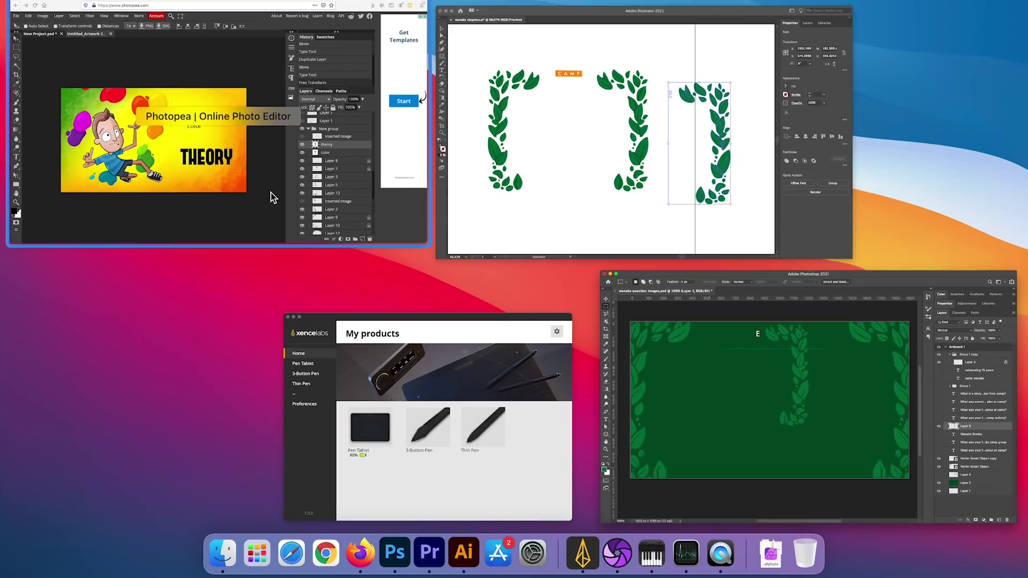
click(271, 194)
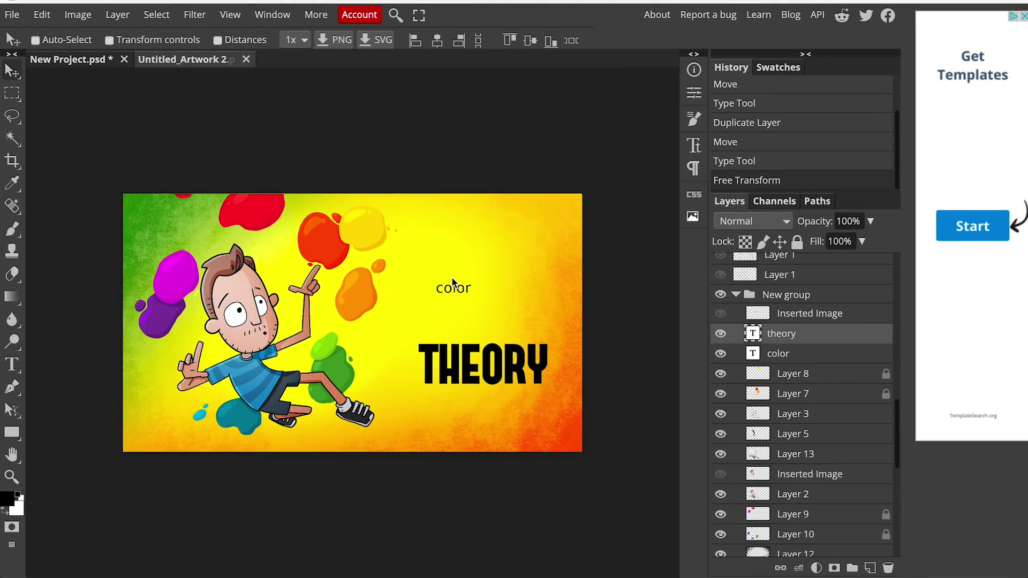
key(ctrl+v)
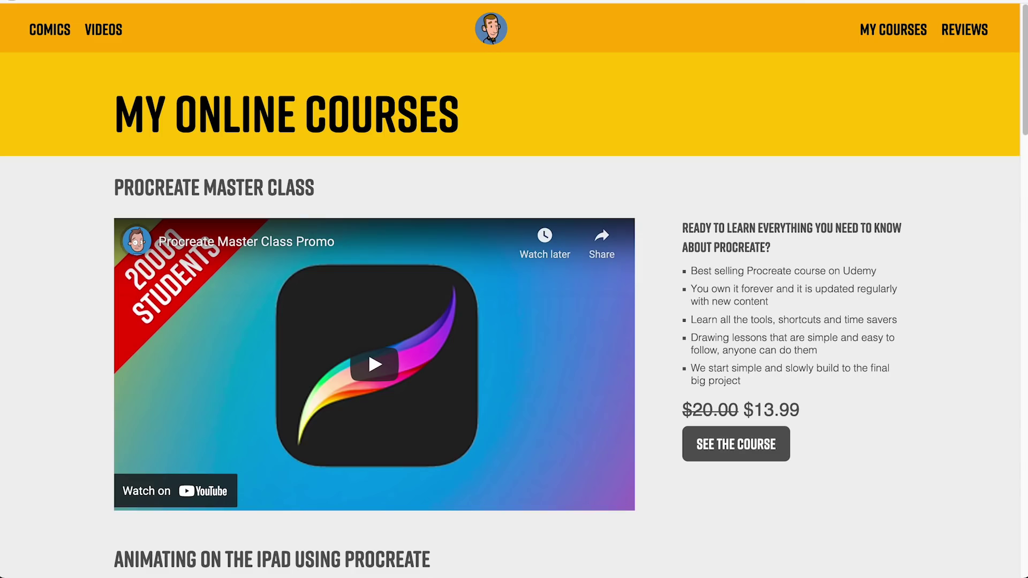
Select the web page heading "MY ONLINE COURSES" for copying and try to paste it over the "color" text in Photopea
double_click(268, 122)
triple_click(269, 122)
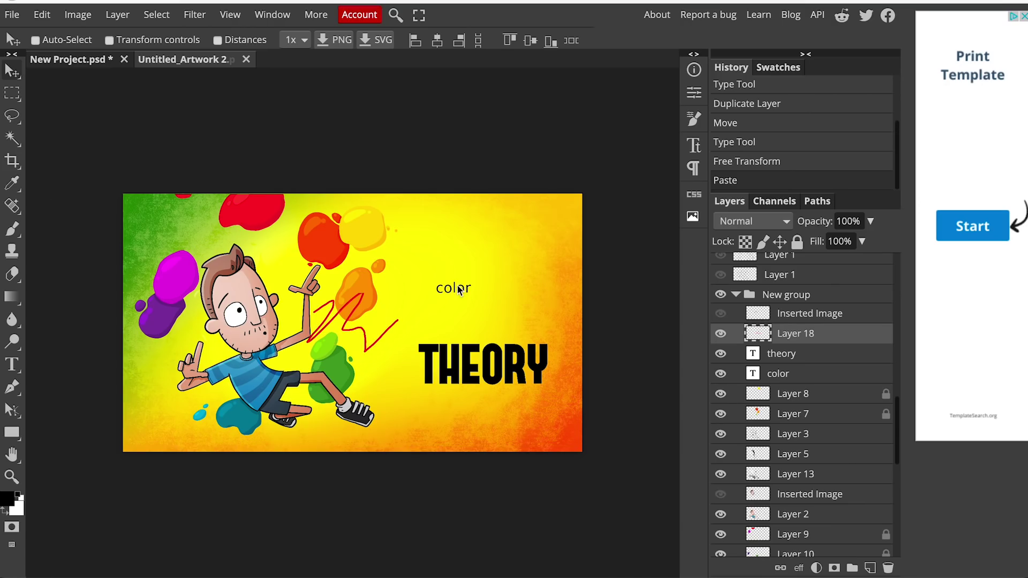
key(t)
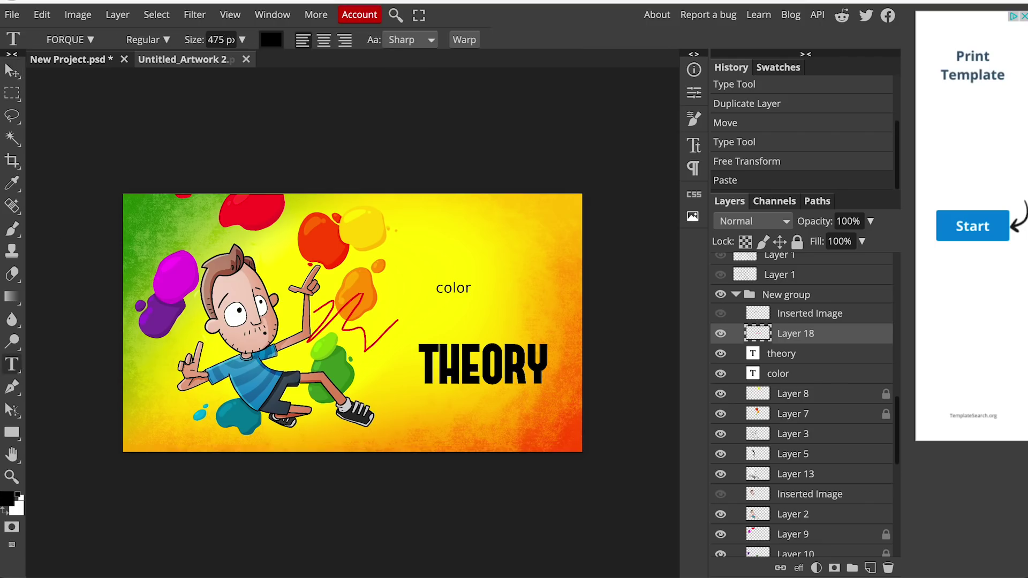
double_click(455, 288)
key(ctrl+v)
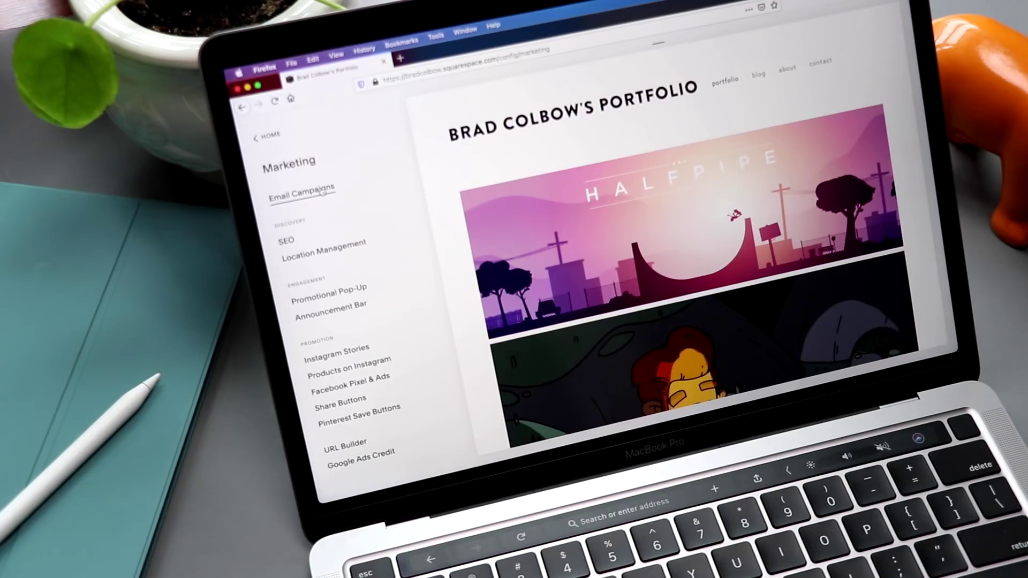
click(319, 194)
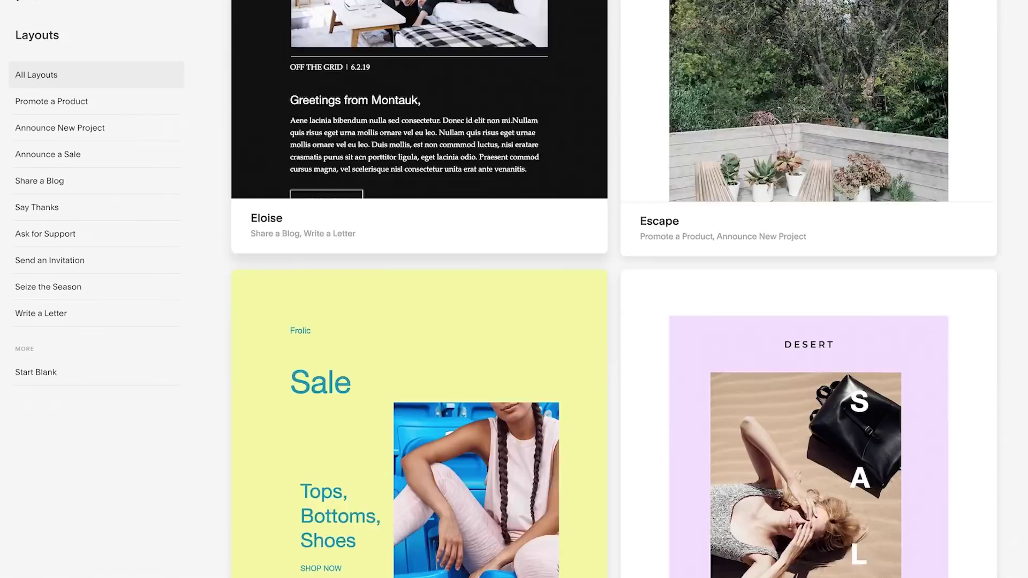
scroll(613, 289, down, 10)
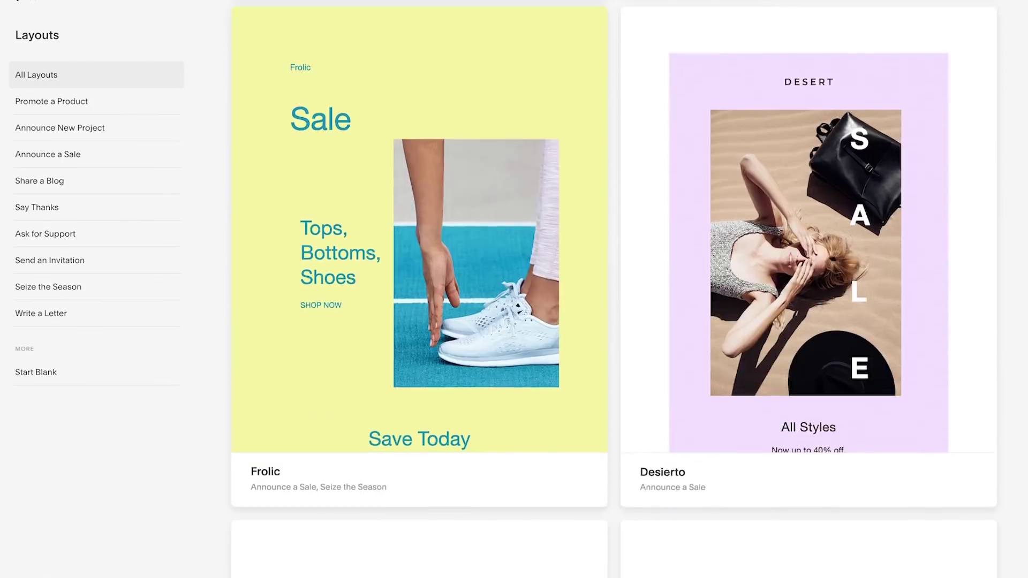
scroll(614, 289, down, 15)
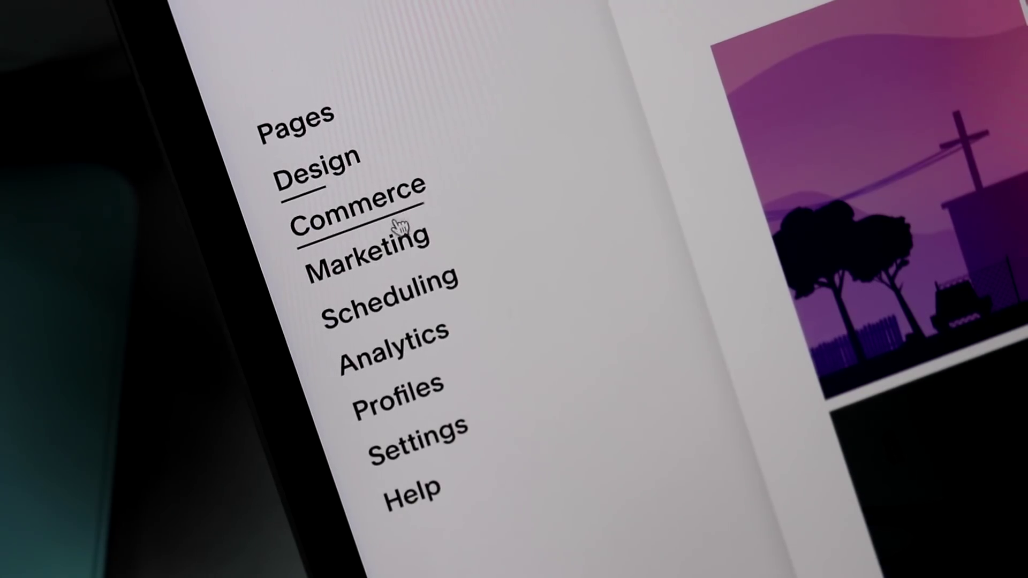
click(430, 351)
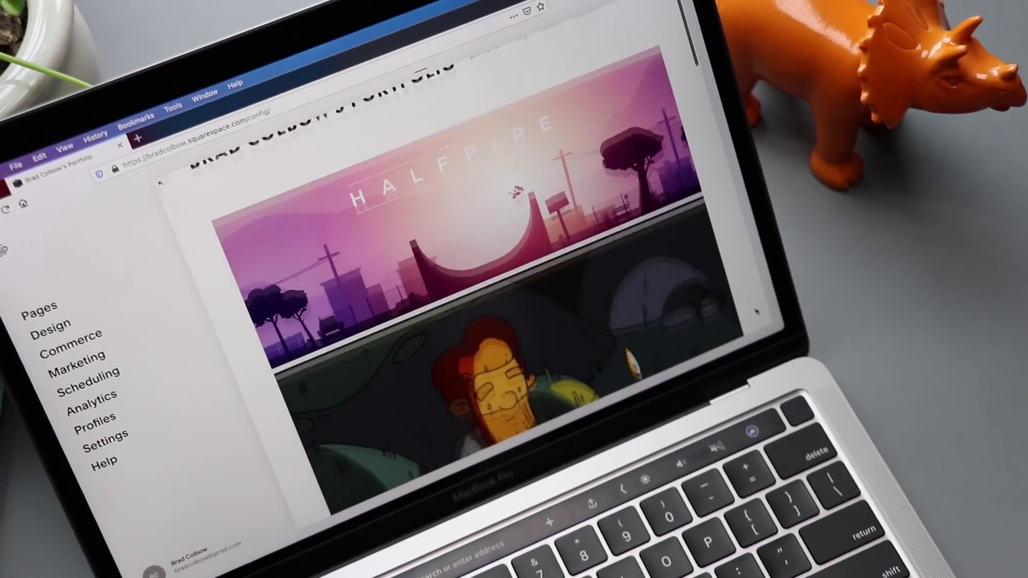
scroll(160, 183, down, 10)
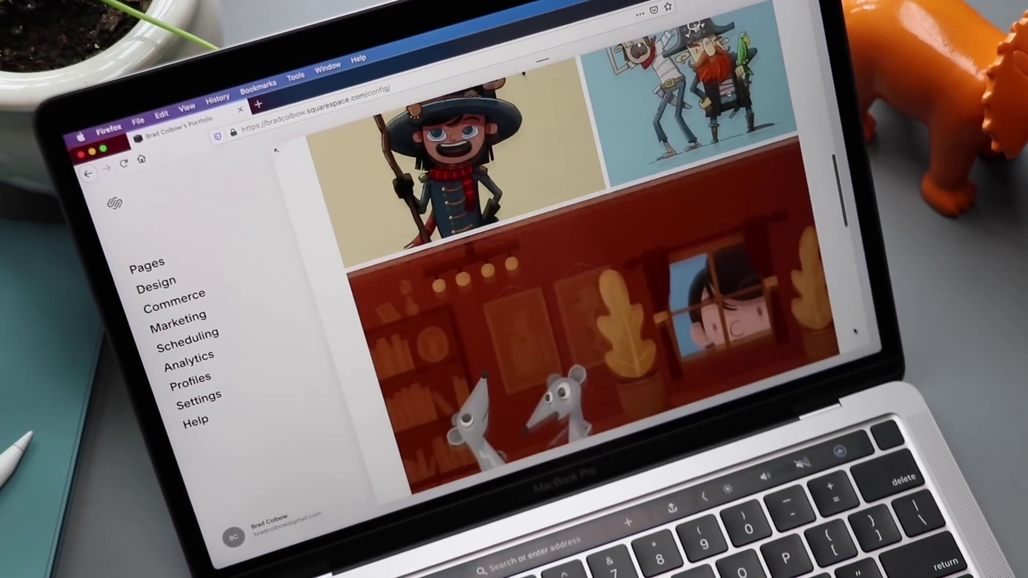
scroll(855, 331, down, 10)
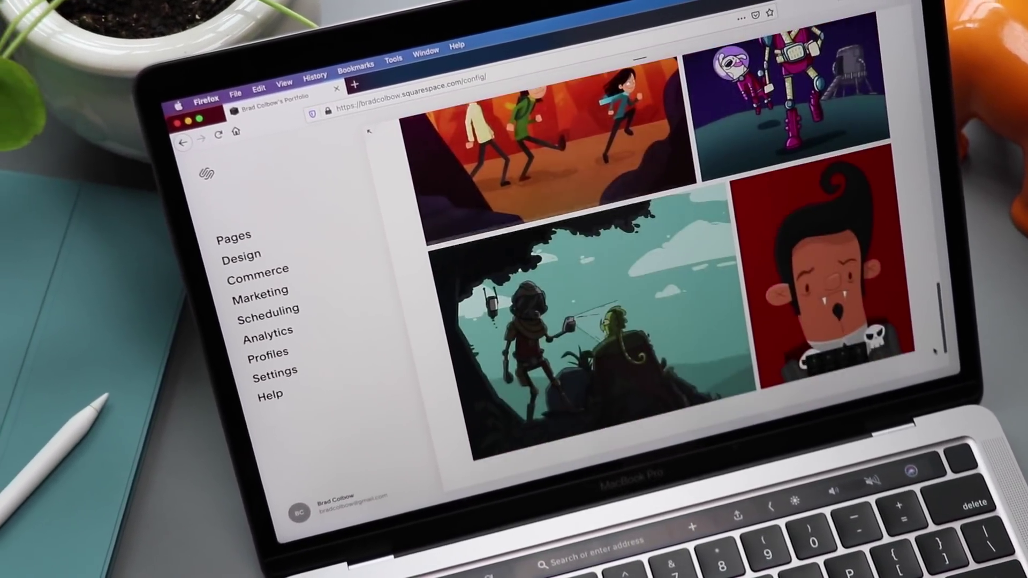
scroll(368, 131, down, 3)
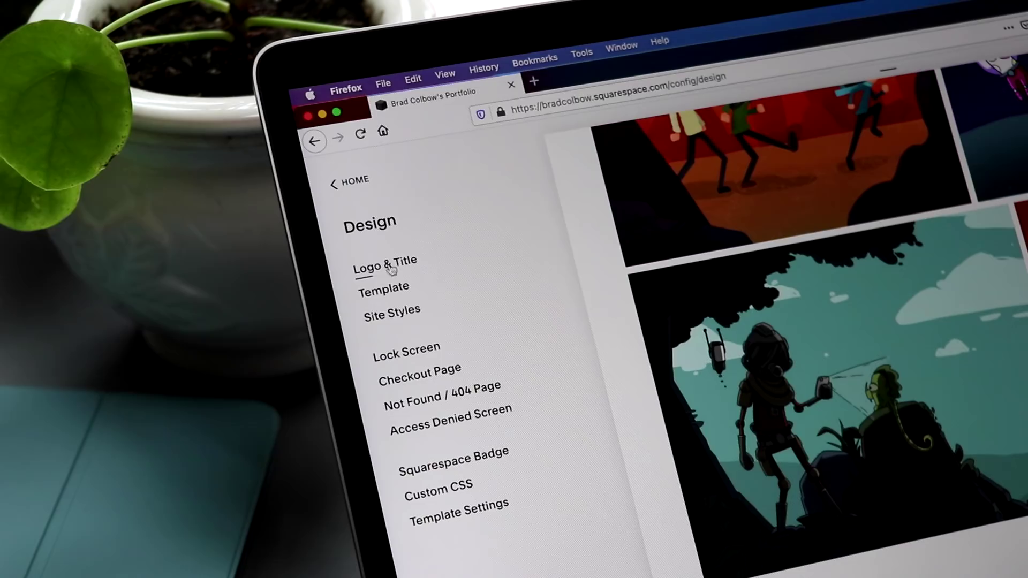
click(386, 289)
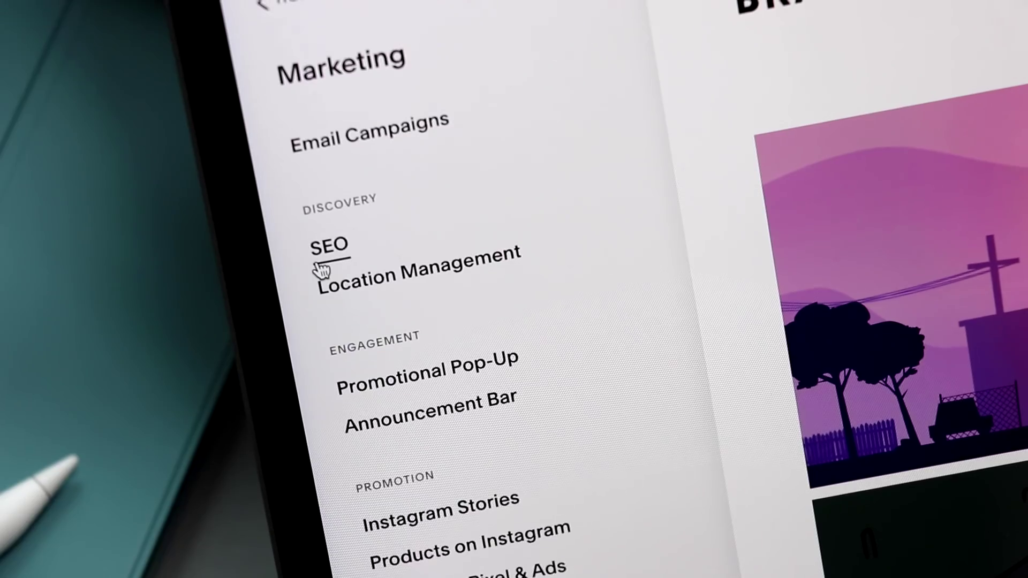
click(320, 268)
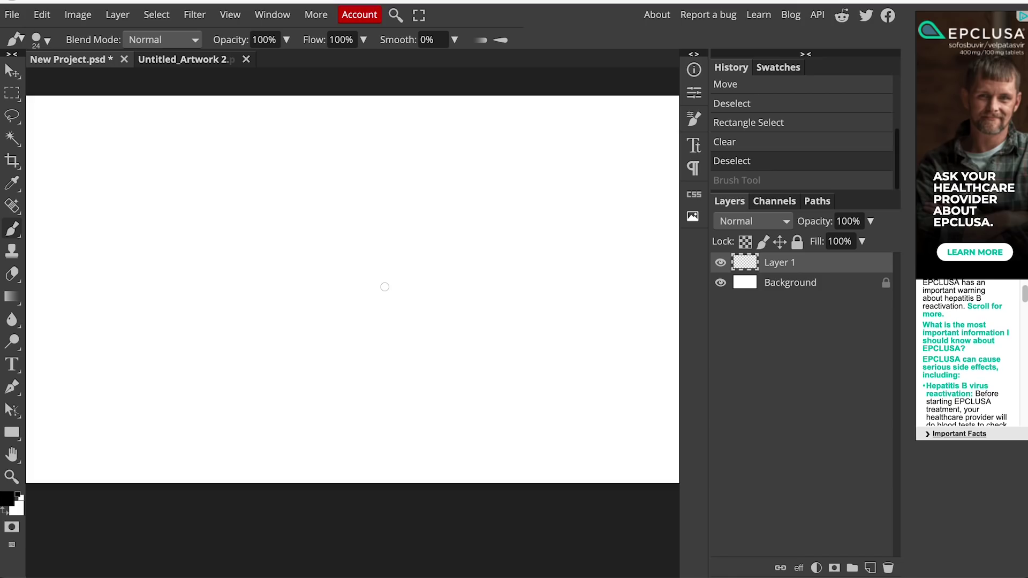
Paint a long looping black test stroke on Layer 1 with the size 24 brush, and undo it
mouse_move(289, 333)
mouse_down()
mouse_move(272, 316)
mouse_move(312, 243)
mouse_move(378, 299)
mouse_move(453, 236)
mouse_move(393, 284)
mouse_move(330, 417)
mouse_move(331, 334)
mouse_move(476, 370)
mouse_move(518, 286)
mouse_move(486, 404)
mouse_move(409, 405)
mouse_move(528, 361)
mouse_move(606, 309)
mouse_move(467, 163)
mouse_move(500, 199)
mouse_up()
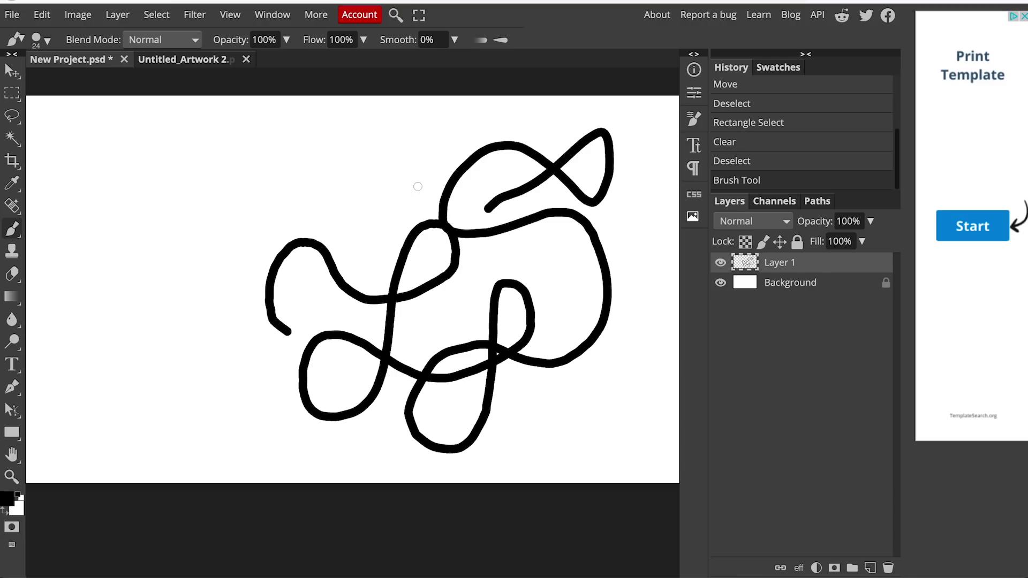
key(ctrl+z)
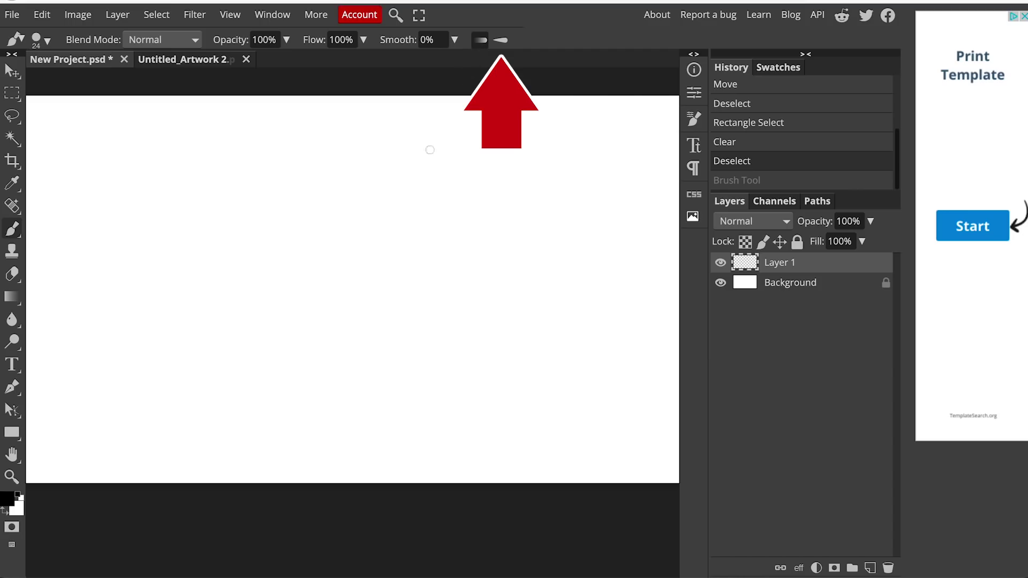
Paint two long looping strokes on Layer 1, one with pressure-controlled opacity and one with pressure-controlled size
mouse_move(354, 347)
mouse_down()
mouse_move(331, 313)
mouse_move(393, 243)
mouse_move(464, 278)
mouse_move(495, 207)
mouse_move(432, 330)
mouse_move(341, 438)
mouse_move(315, 308)
mouse_move(418, 353)
mouse_move(538, 343)
mouse_move(504, 298)
mouse_move(467, 406)
mouse_move(388, 434)
mouse_move(412, 366)
mouse_move(542, 413)
mouse_move(595, 307)
mouse_move(482, 271)
mouse_move(362, 268)
mouse_move(452, 160)
mouse_move(548, 166)
mouse_move(488, 153)
mouse_move(374, 310)
mouse_move(252, 306)
mouse_move(308, 234)
mouse_move(289, 348)
mouse_move(223, 364)
mouse_move(271, 410)
mouse_up()
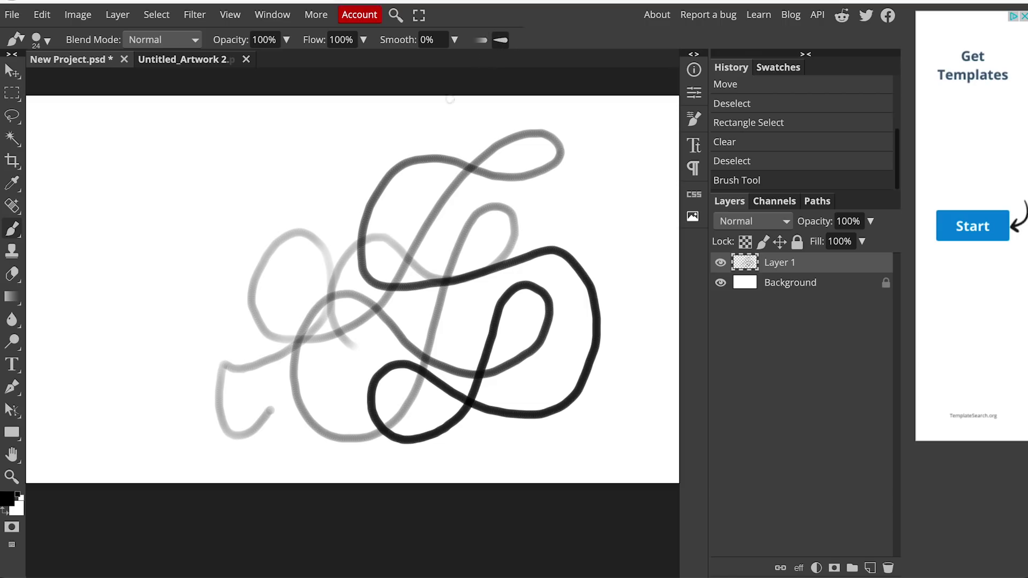
mouse_move(231, 347)
mouse_down()
mouse_move(162, 298)
mouse_move(217, 231)
mouse_move(217, 314)
mouse_move(178, 263)
mouse_move(254, 235)
mouse_move(266, 315)
mouse_move(254, 245)
mouse_move(353, 243)
mouse_move(307, 291)
mouse_move(373, 164)
mouse_move(422, 248)
mouse_move(399, 188)
mouse_move(487, 195)
mouse_move(455, 220)
mouse_move(529, 145)
mouse_move(524, 238)
mouse_move(547, 149)
mouse_move(566, 239)
mouse_move(609, 171)
mouse_move(585, 251)
mouse_move(606, 302)
mouse_up()
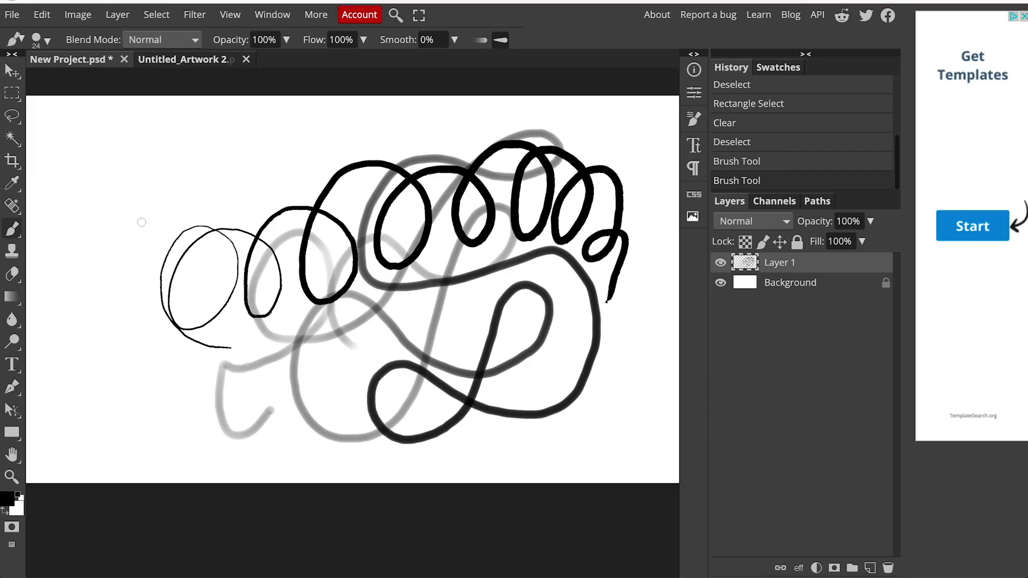
Paint two rows of short diagonal strokes with pressure-controlled size, above and below the thin loops on the left half of the canvas
mouse_move(114, 247)
mouse_down()
mouse_move(191, 145)
mouse_move(183, 188)
mouse_move(230, 137)
mouse_up()
mouse_move(148, 251)
mouse_down()
mouse_move(261, 129)
mouse_move(285, 128)
mouse_up()
drag(211, 225, 321, 124)
drag(246, 217, 351, 123)
drag(279, 214, 378, 129)
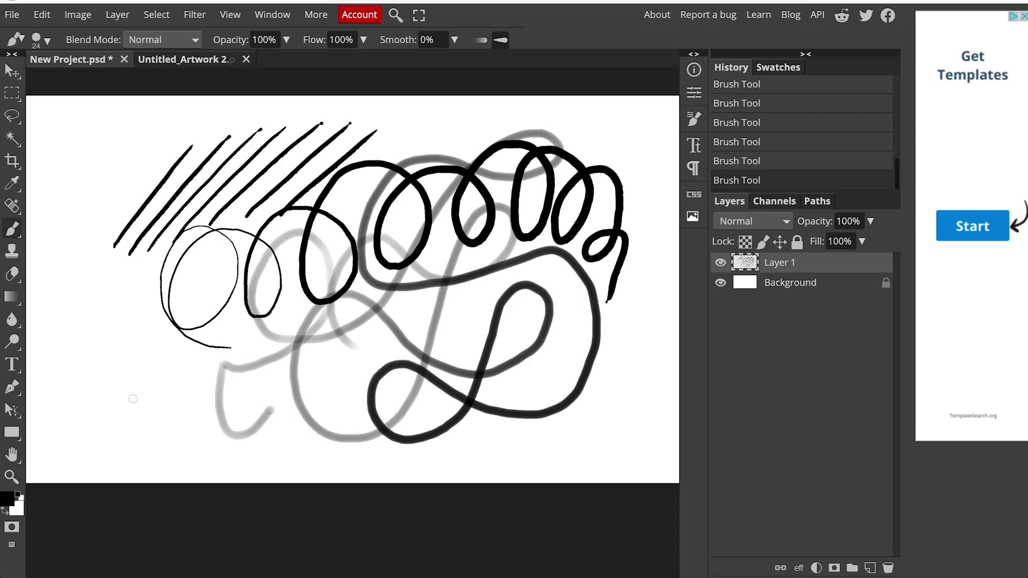
drag(129, 429, 194, 340)
drag(162, 429, 224, 330)
drag(198, 428, 270, 302)
drag(232, 423, 305, 295)
drag(268, 424, 319, 319)
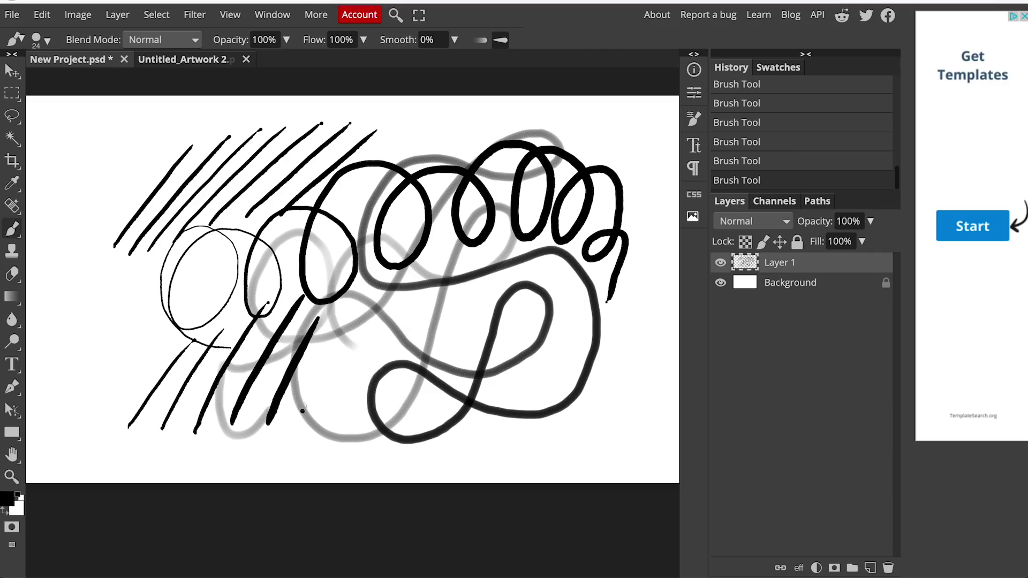
drag(302, 411, 345, 303)
drag(334, 399, 377, 294)
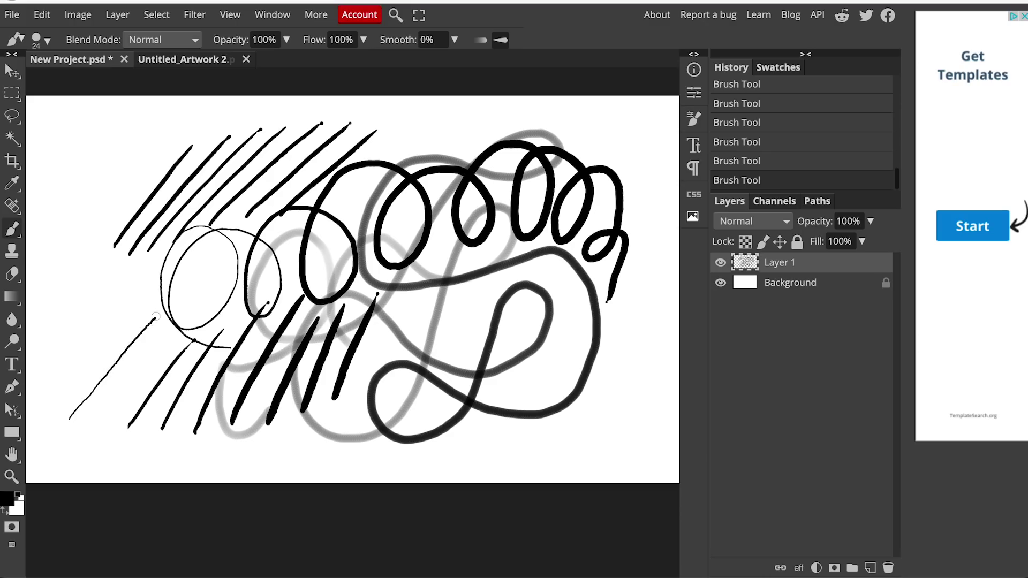
Paint more diagonal strokes with pressure-controlled size through the thin loops on Layer 1
drag(215, 248, 219, 247)
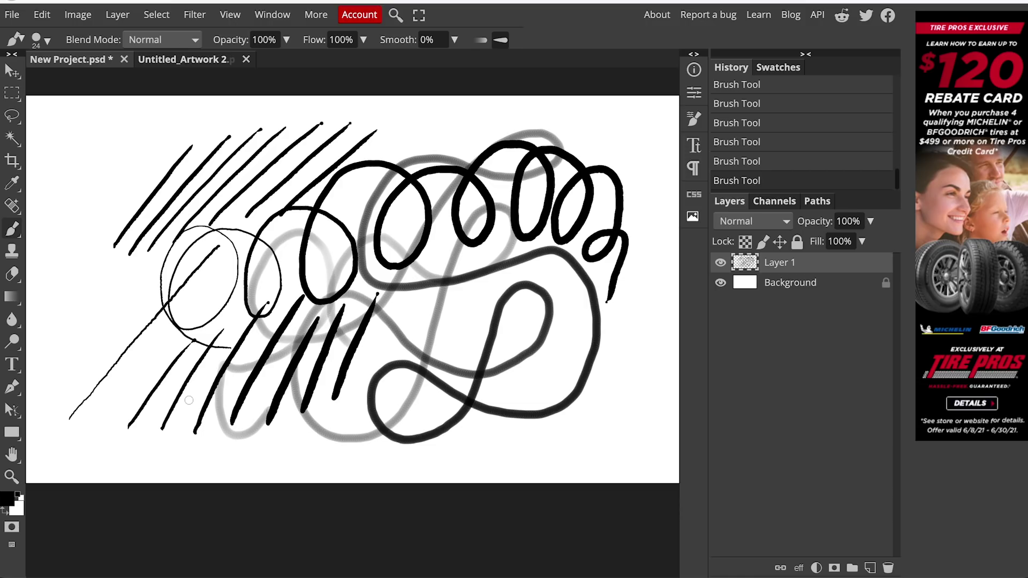
mouse_move(172, 353)
mouse_down()
mouse_move(123, 300)
mouse_move(198, 268)
mouse_move(214, 321)
mouse_move(245, 338)
mouse_move(268, 300)
mouse_move(278, 236)
mouse_move(284, 268)
mouse_move(319, 261)
mouse_up()
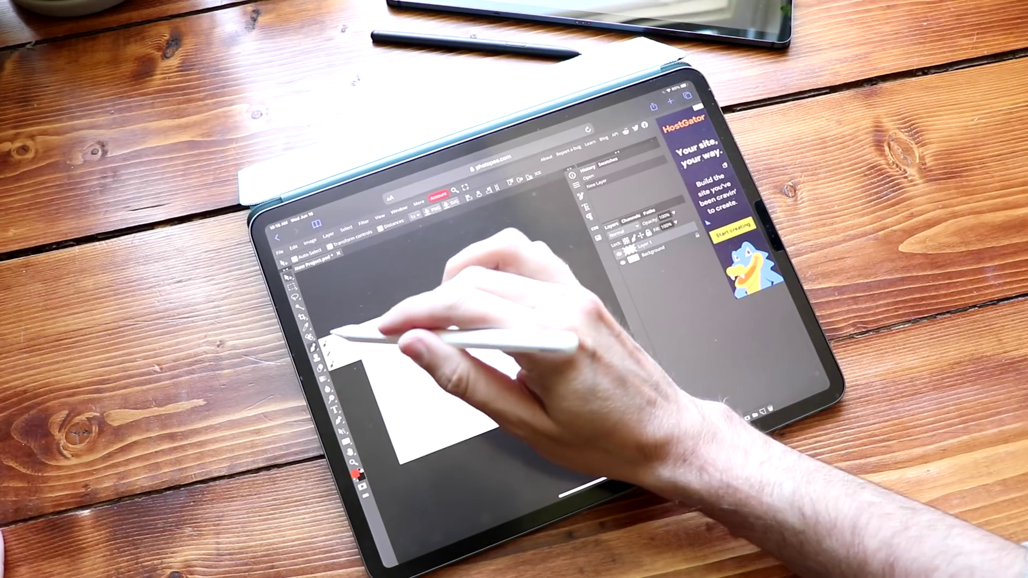
Paint three short diagonal test strokes on Layer 1 of the blank New Project document
mouse_move(405, 402)
mouse_down()
mouse_move(436, 408)
mouse_move(494, 336)
mouse_up()
mouse_move(479, 375)
mouse_down()
mouse_move(492, 333)
mouse_move(502, 339)
mouse_move(505, 307)
mouse_move(492, 414)
mouse_move(535, 300)
mouse_up()
drag(486, 404, 545, 302)
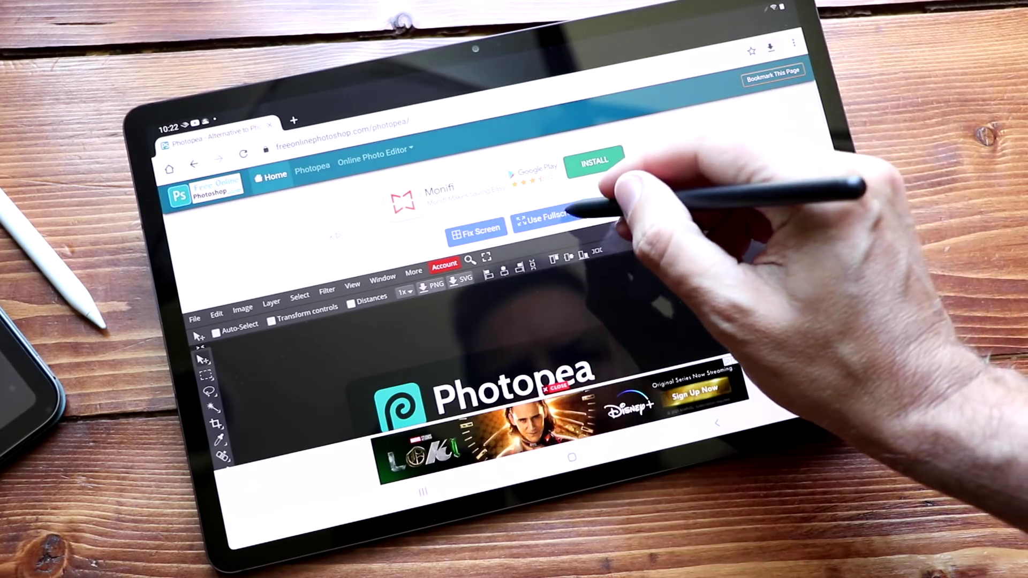
Show Photopea full screen on the Android tablet and create a 1280 by 720 px project with a white background
click(557, 216)
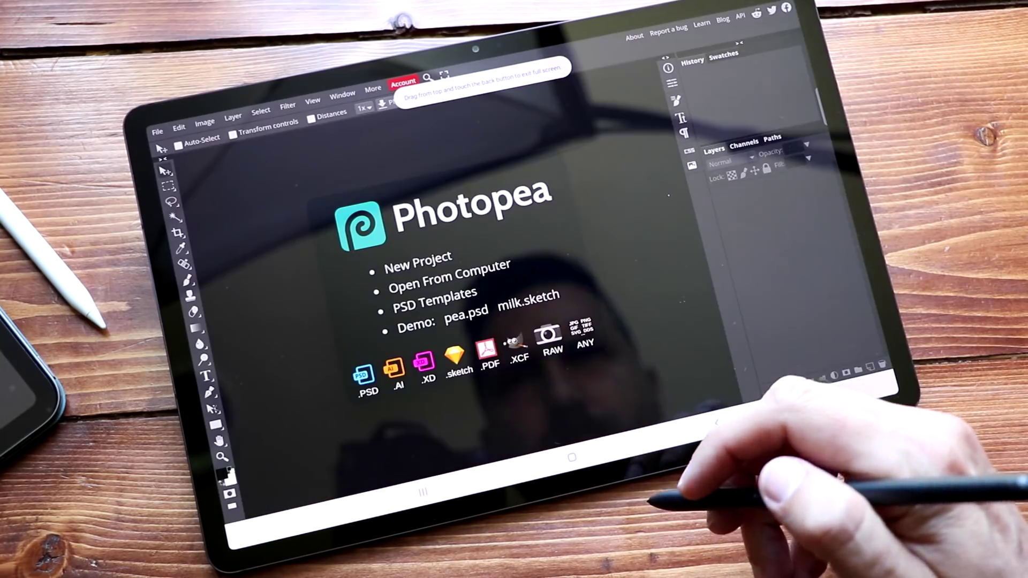
click(418, 261)
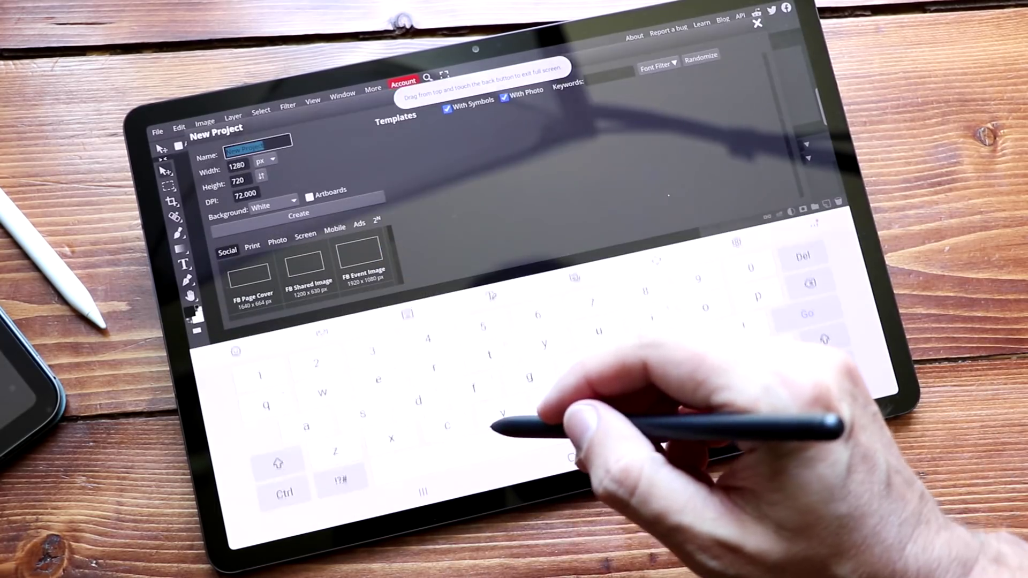
click(298, 214)
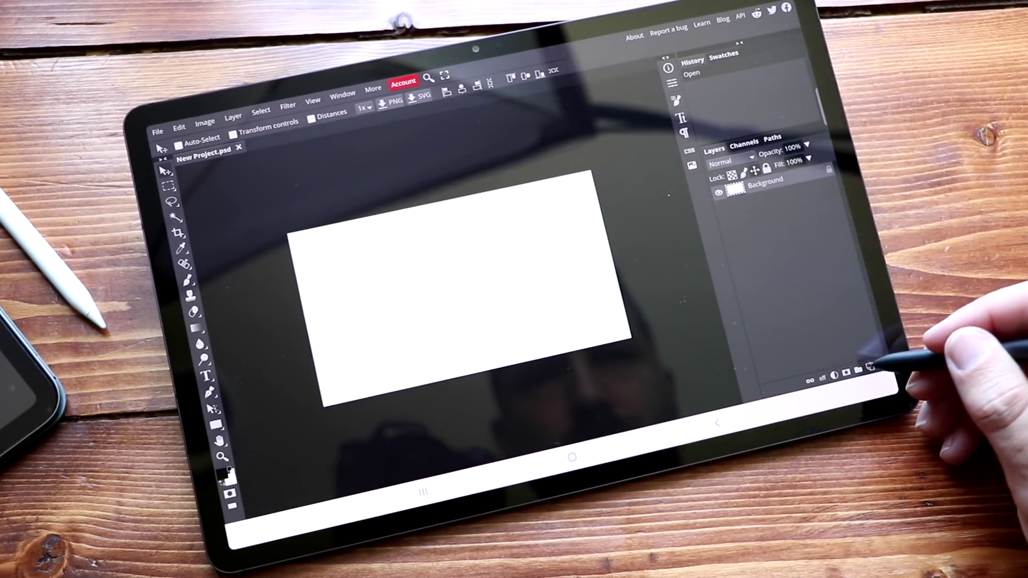
Add a new layer above the background and set up the Brush tool with pressure-controlled size, checking its tip settings
click(870, 367)
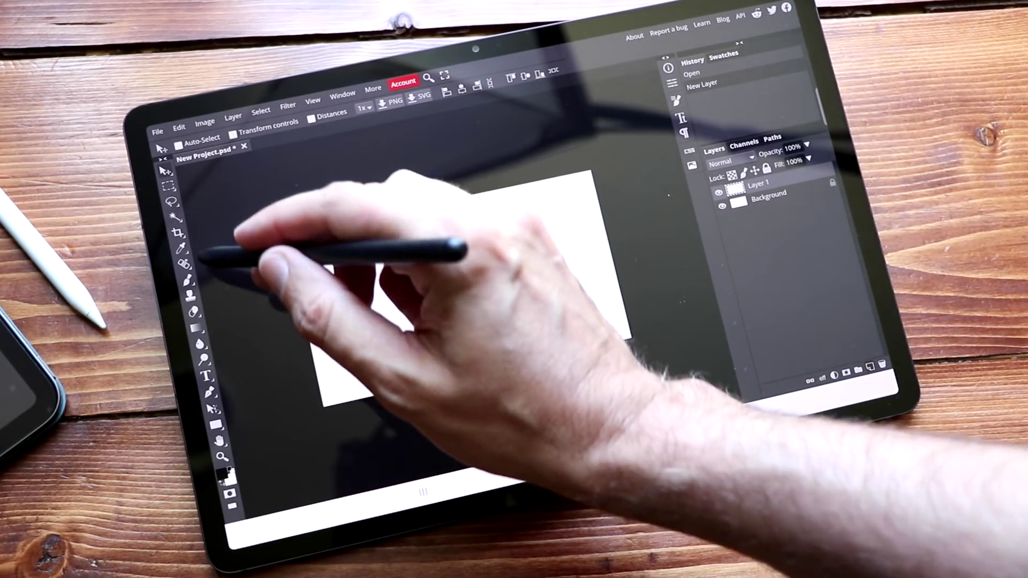
click(187, 280)
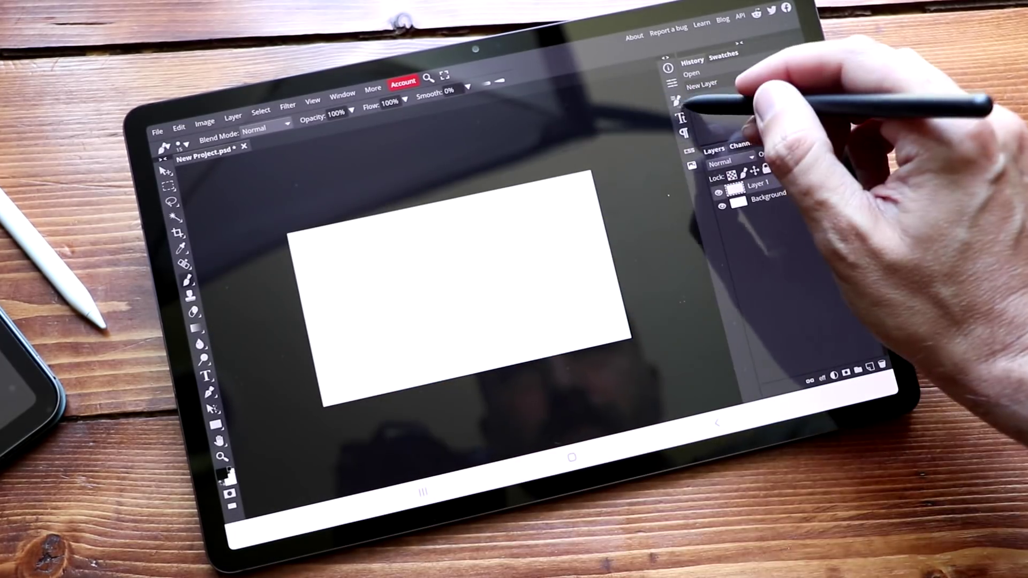
click(676, 100)
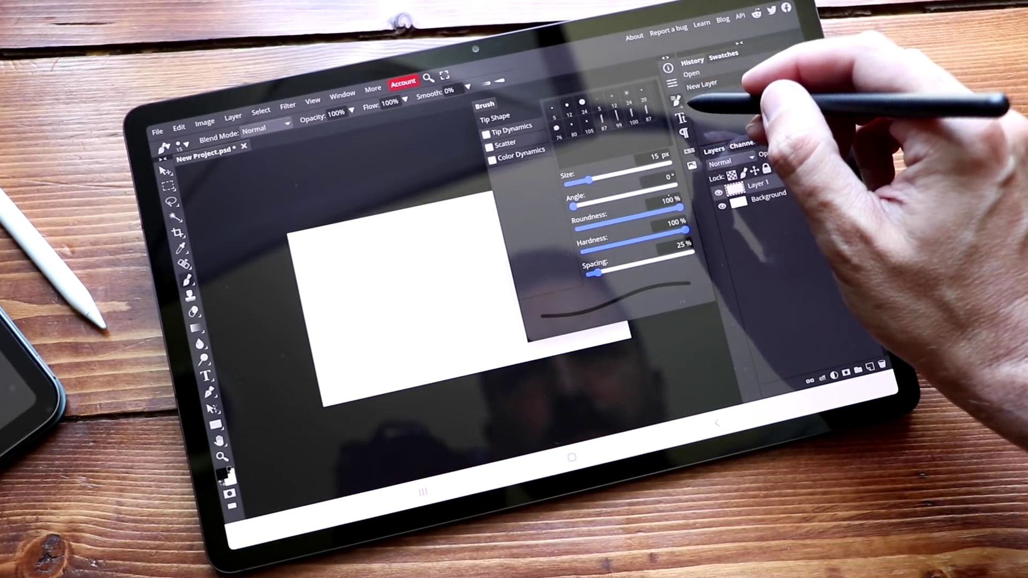
click(677, 100)
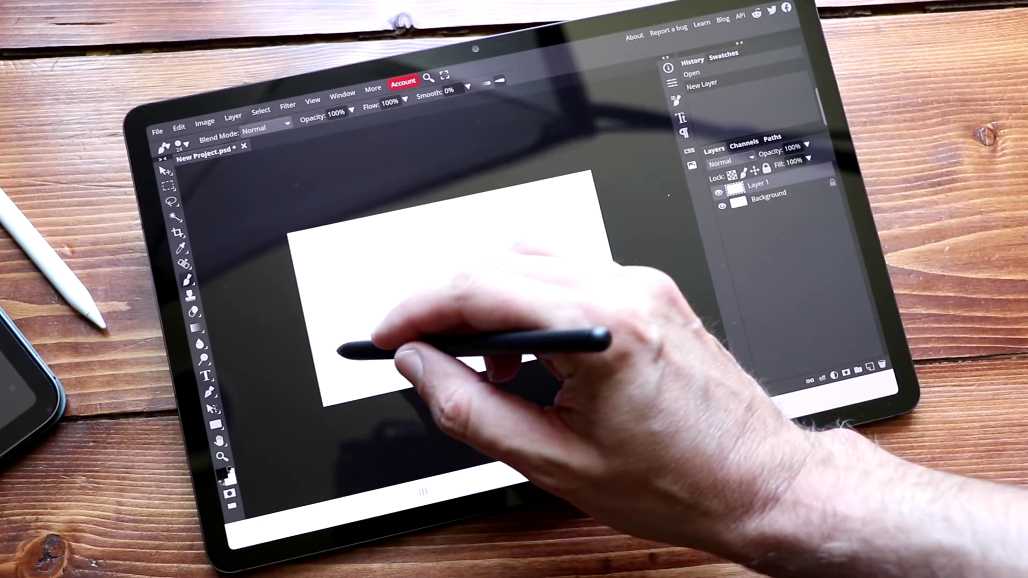
Paint a long diagonal stroke and long looping curves across Layer 1 with pressure-controlled size, enlarging the canvas view
mouse_move(337, 345)
mouse_down()
mouse_move(366, 249)
mouse_move(408, 247)
mouse_move(368, 308)
mouse_move(350, 368)
mouse_move(450, 231)
mouse_move(387, 349)
mouse_up()
mouse_move(438, 313)
mouse_down()
mouse_move(532, 254)
mouse_move(550, 300)
mouse_move(581, 272)
mouse_up()
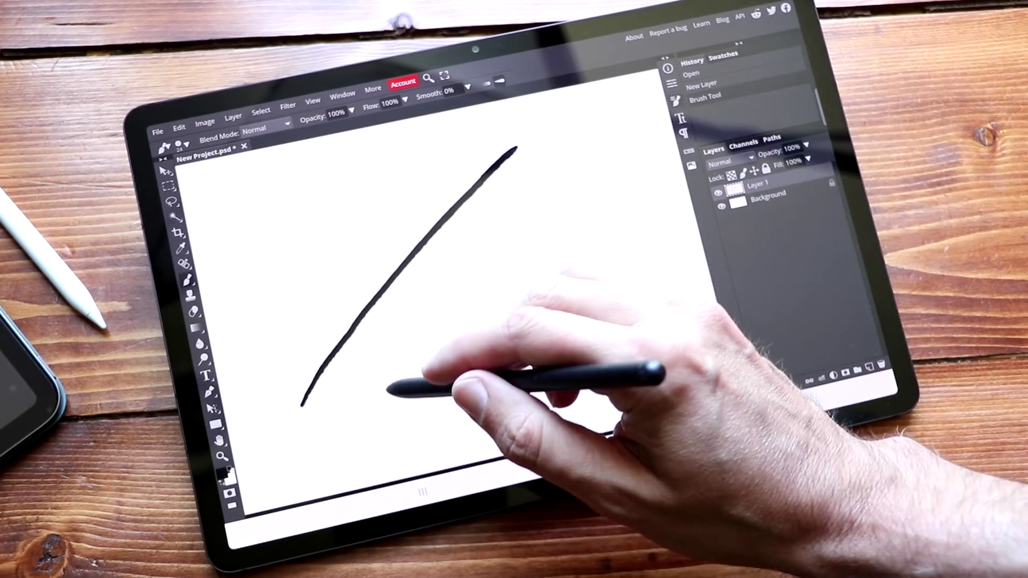
mouse_move(386, 391)
mouse_down()
mouse_move(442, 283)
mouse_move(552, 363)
mouse_up()
mouse_move(459, 350)
mouse_down()
mouse_move(594, 332)
mouse_move(573, 214)
mouse_move(649, 344)
mouse_move(607, 348)
mouse_move(620, 229)
mouse_move(458, 218)
mouse_move(615, 165)
mouse_move(369, 169)
mouse_move(290, 388)
mouse_move(375, 254)
mouse_move(361, 265)
mouse_move(370, 223)
mouse_move(431, 180)
mouse_up()
Paint a cluster of diagonal strokes with pressure-controlled size across the lower middle of the canvas, over the loops
mouse_move(340, 457)
mouse_down()
mouse_move(425, 345)
mouse_move(377, 439)
mouse_move(488, 295)
mouse_up()
drag(417, 423, 528, 267)
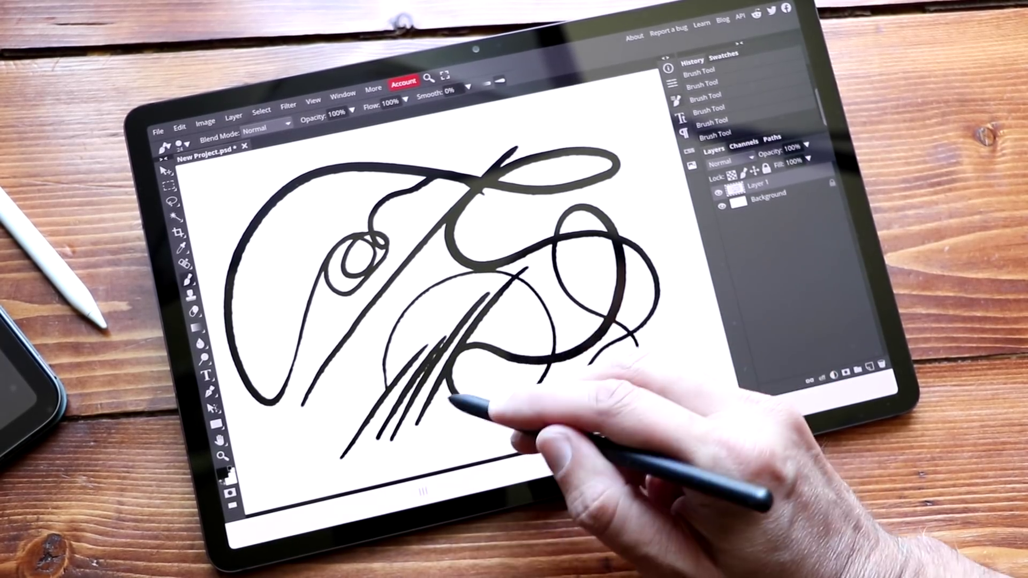
drag(458, 375, 637, 188)
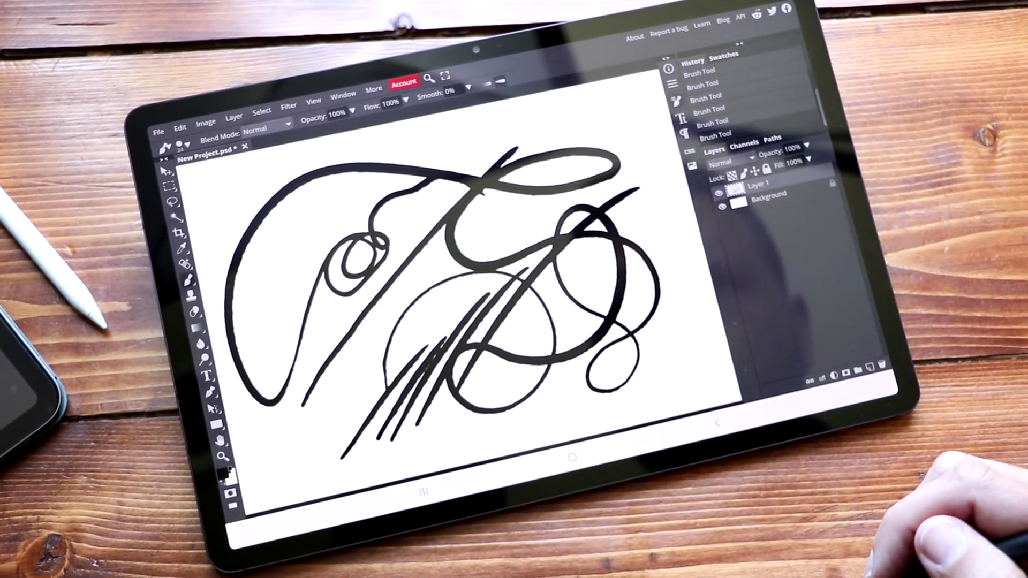